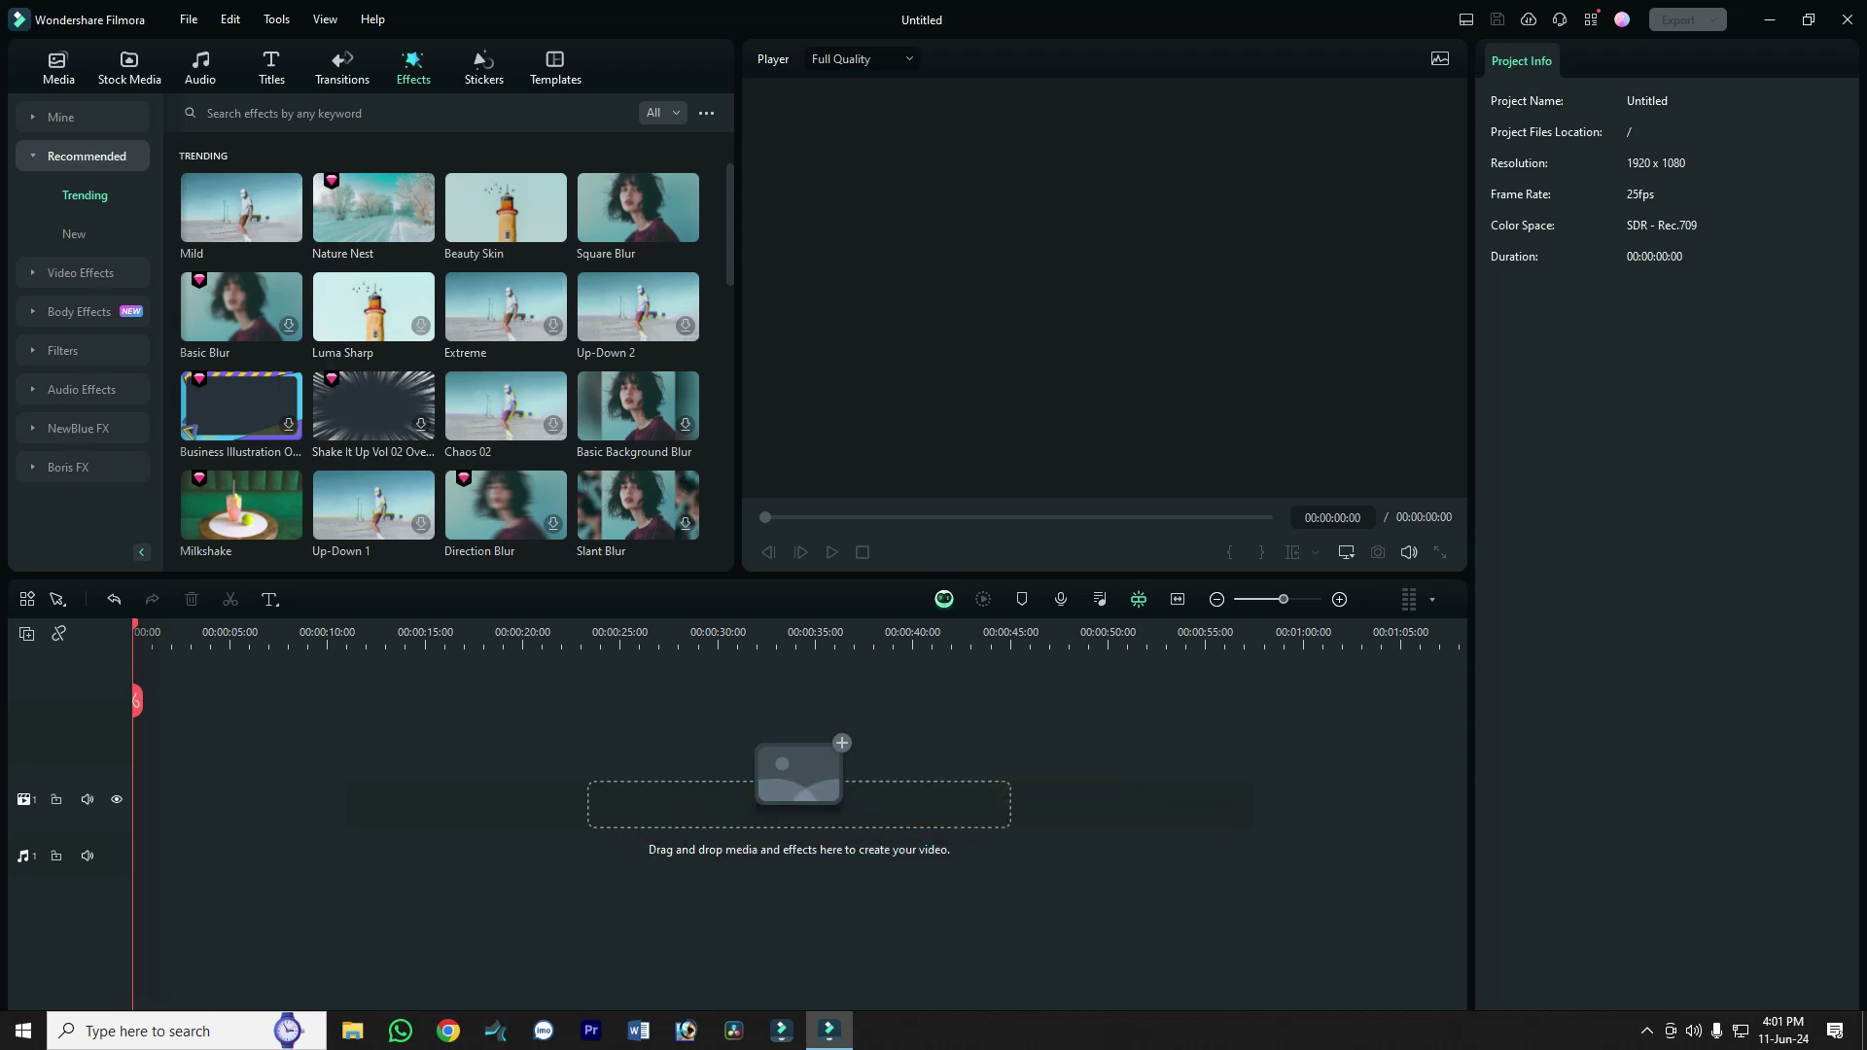
Browse the trending effects in the Recommended category
{"action": "scroll", "coordinate": [373, 325], "scroll_direction": "down", "scroll_amount": 2}
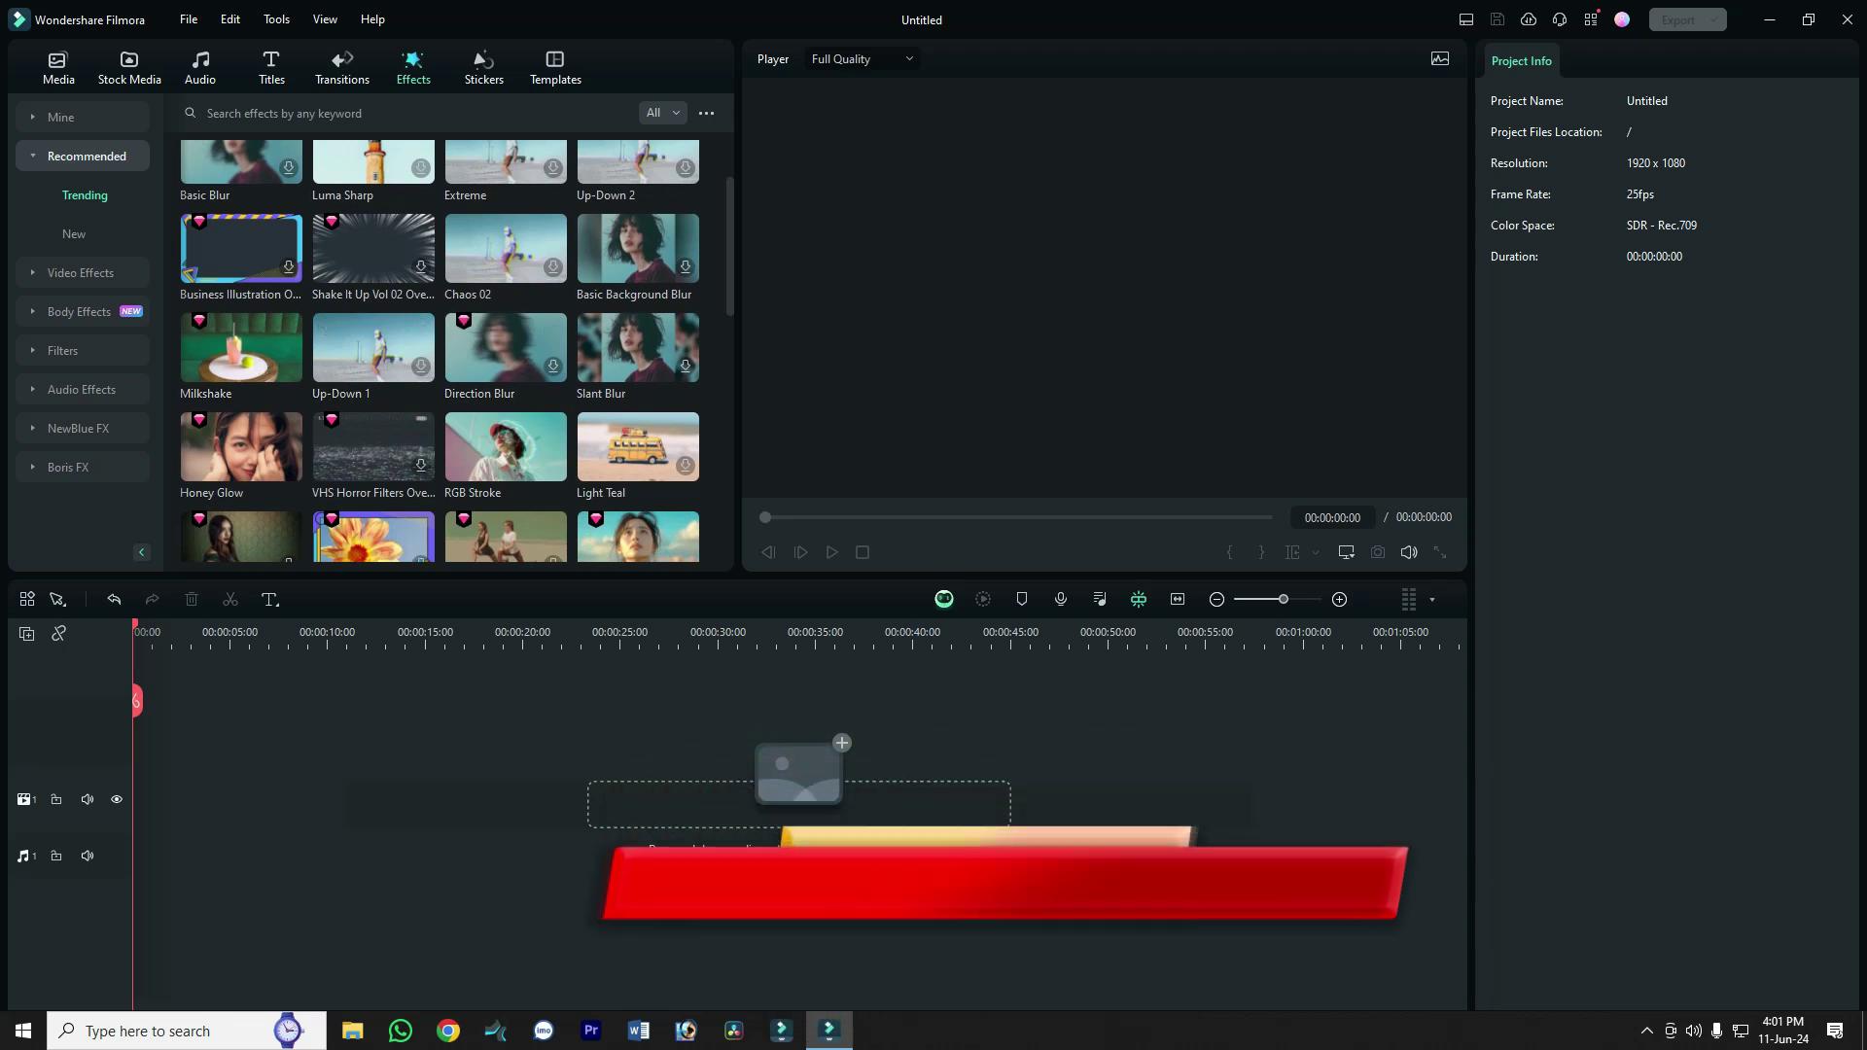
{"action": "scroll", "coordinate": [373, 350], "scroll_direction": "down", "scroll_amount": 5}
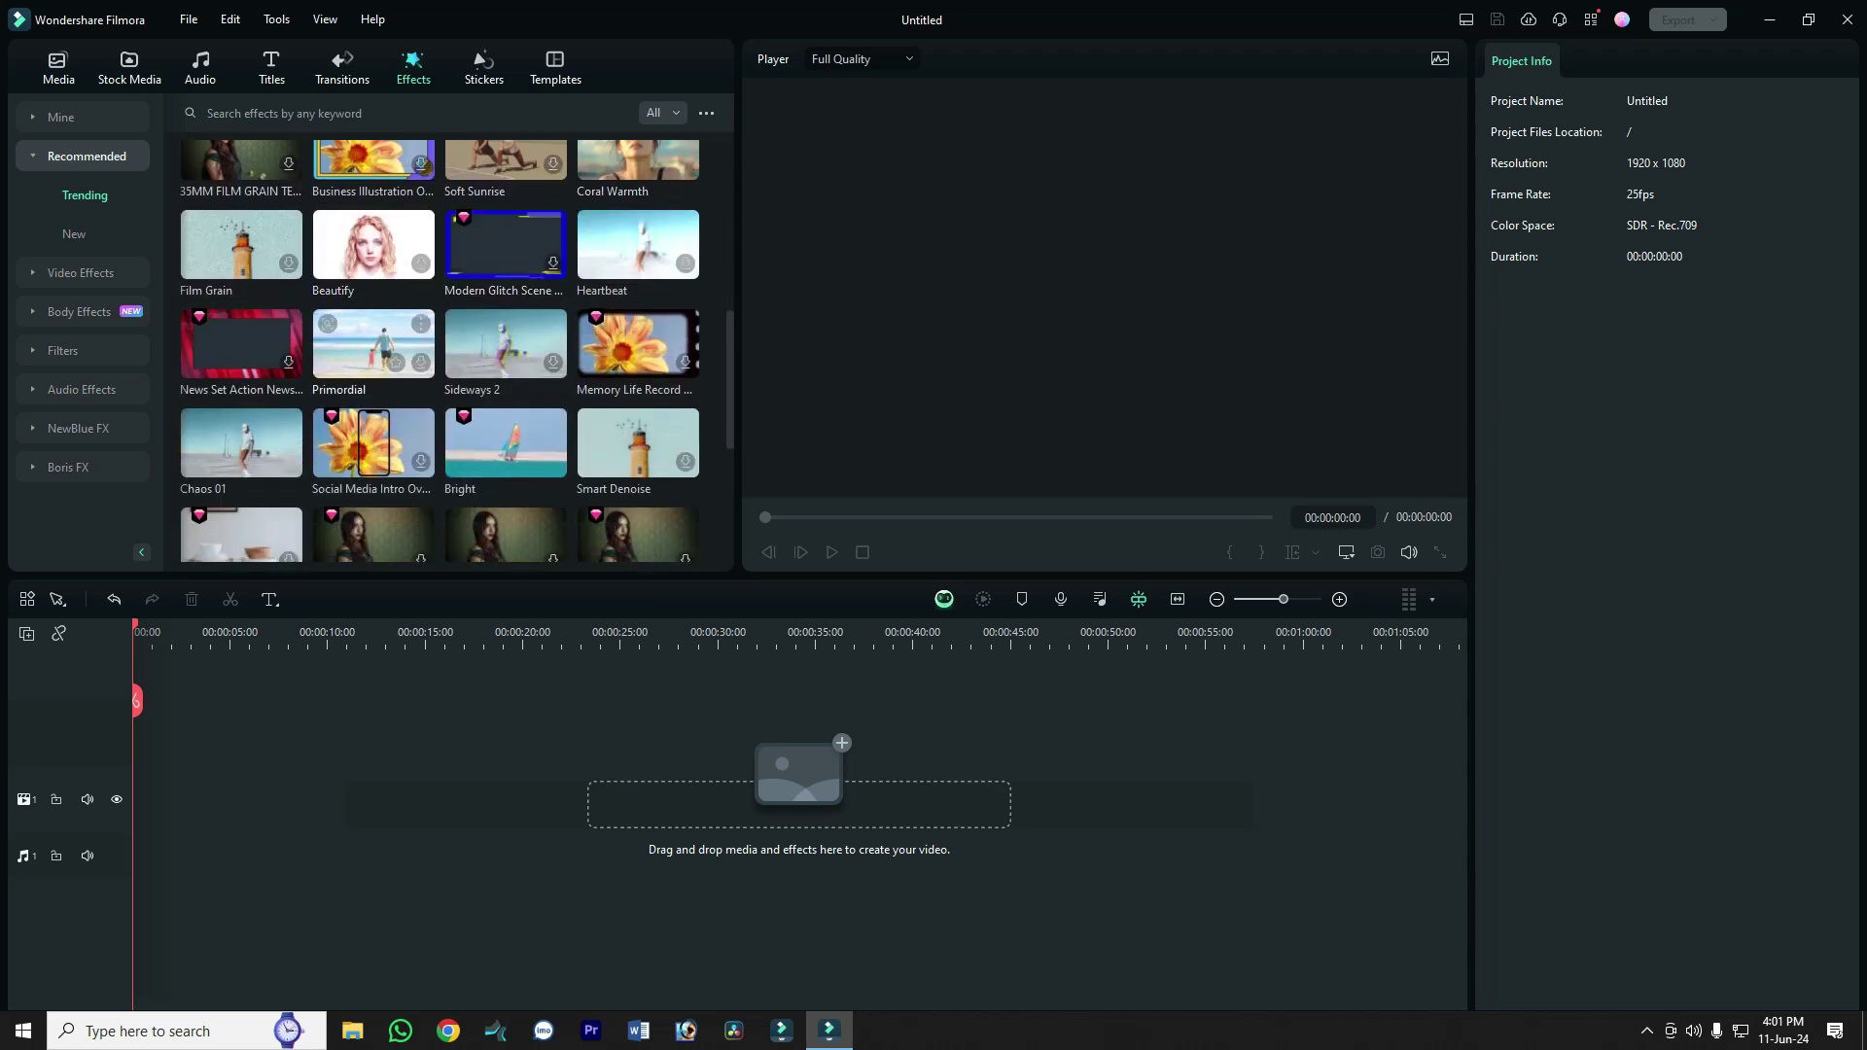
{"action": "scroll", "coordinate": [373, 331], "scroll_direction": "down", "scroll_amount": 2}
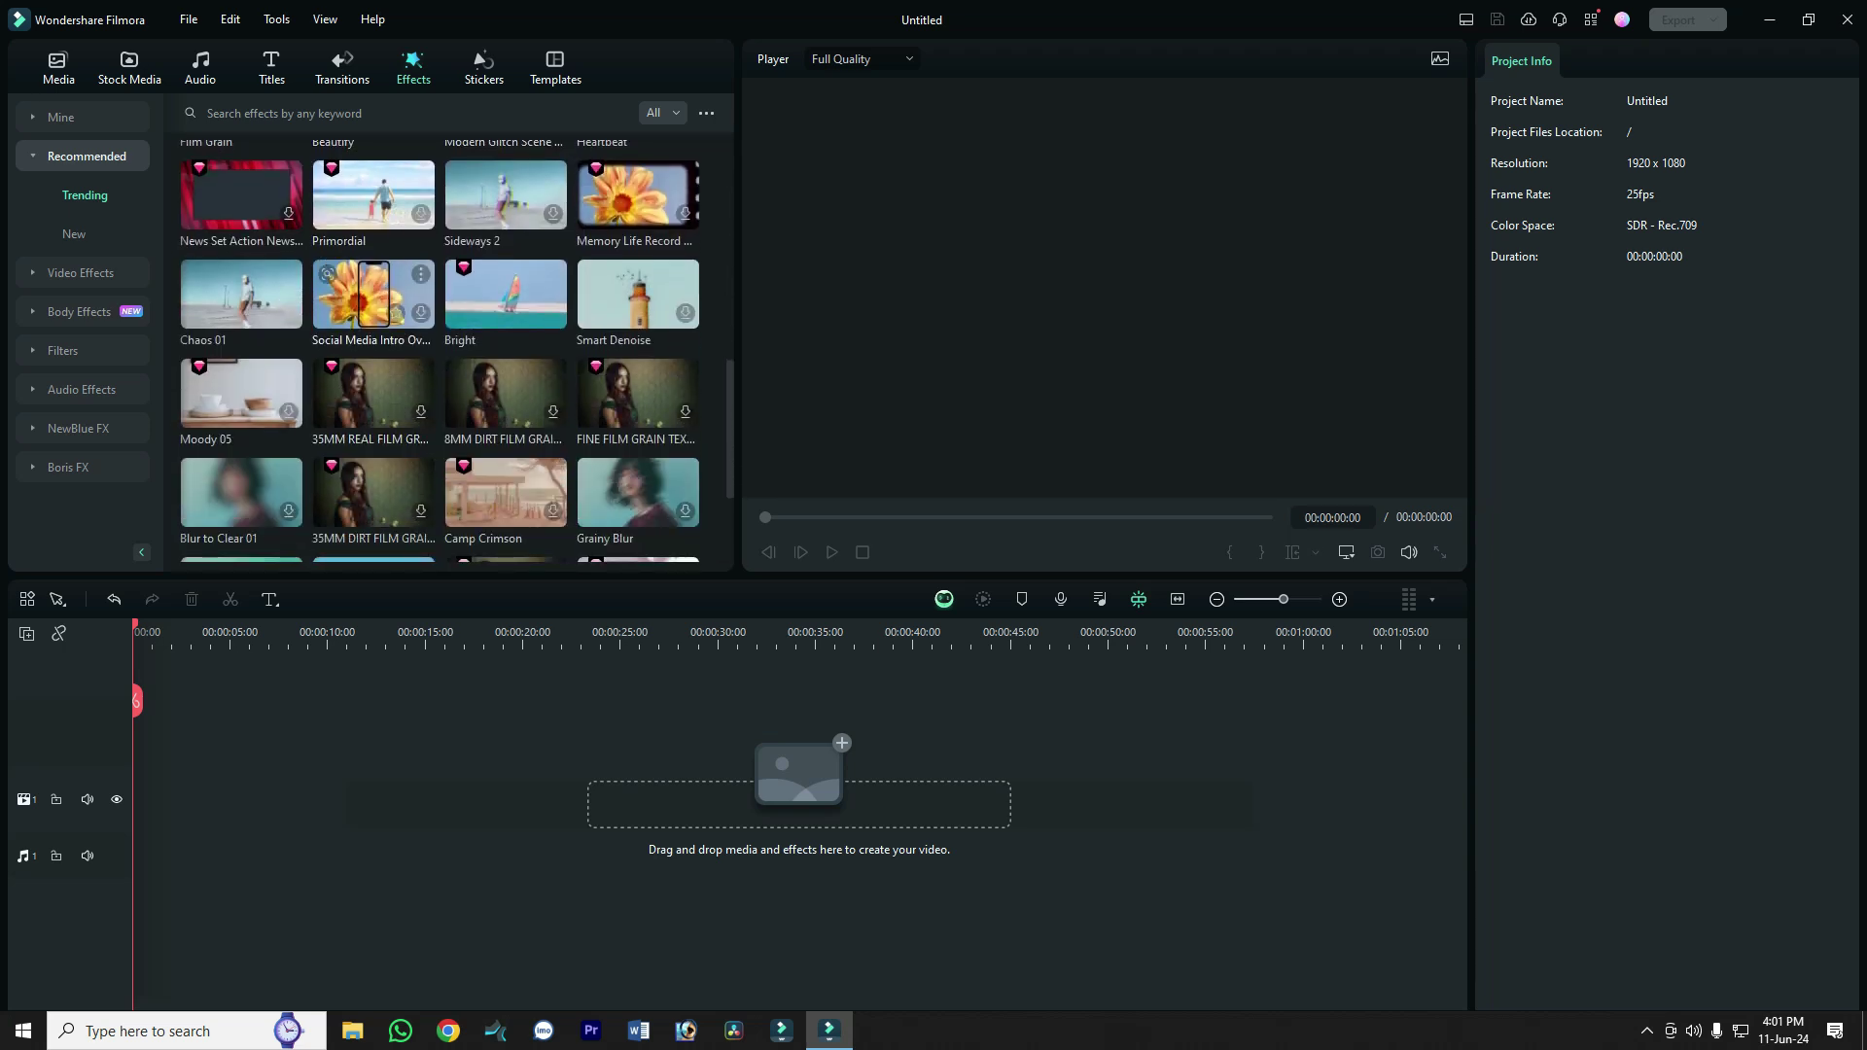
{"action": "scroll", "coordinate": [373, 339], "scroll_direction": "down", "scroll_amount": 2}
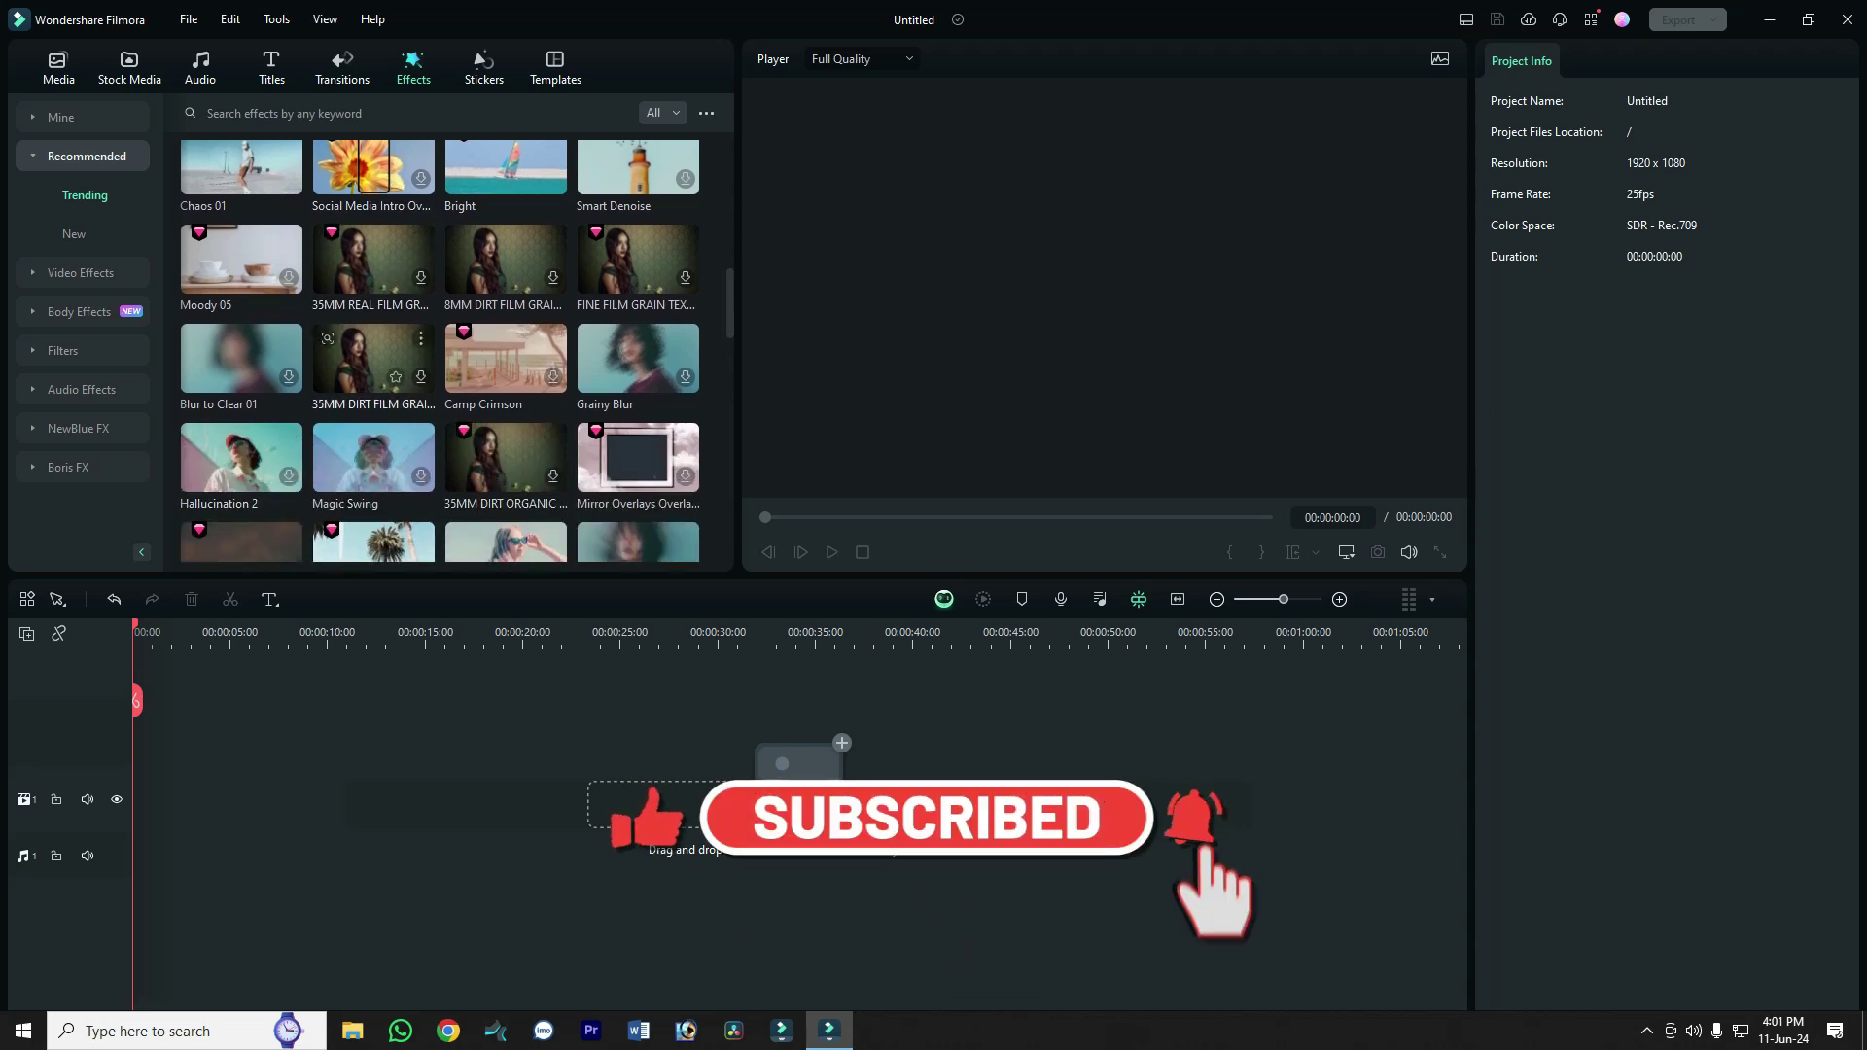
{"action": "scroll", "coordinate": [507, 340], "scroll_direction": "down", "scroll_amount": 2}
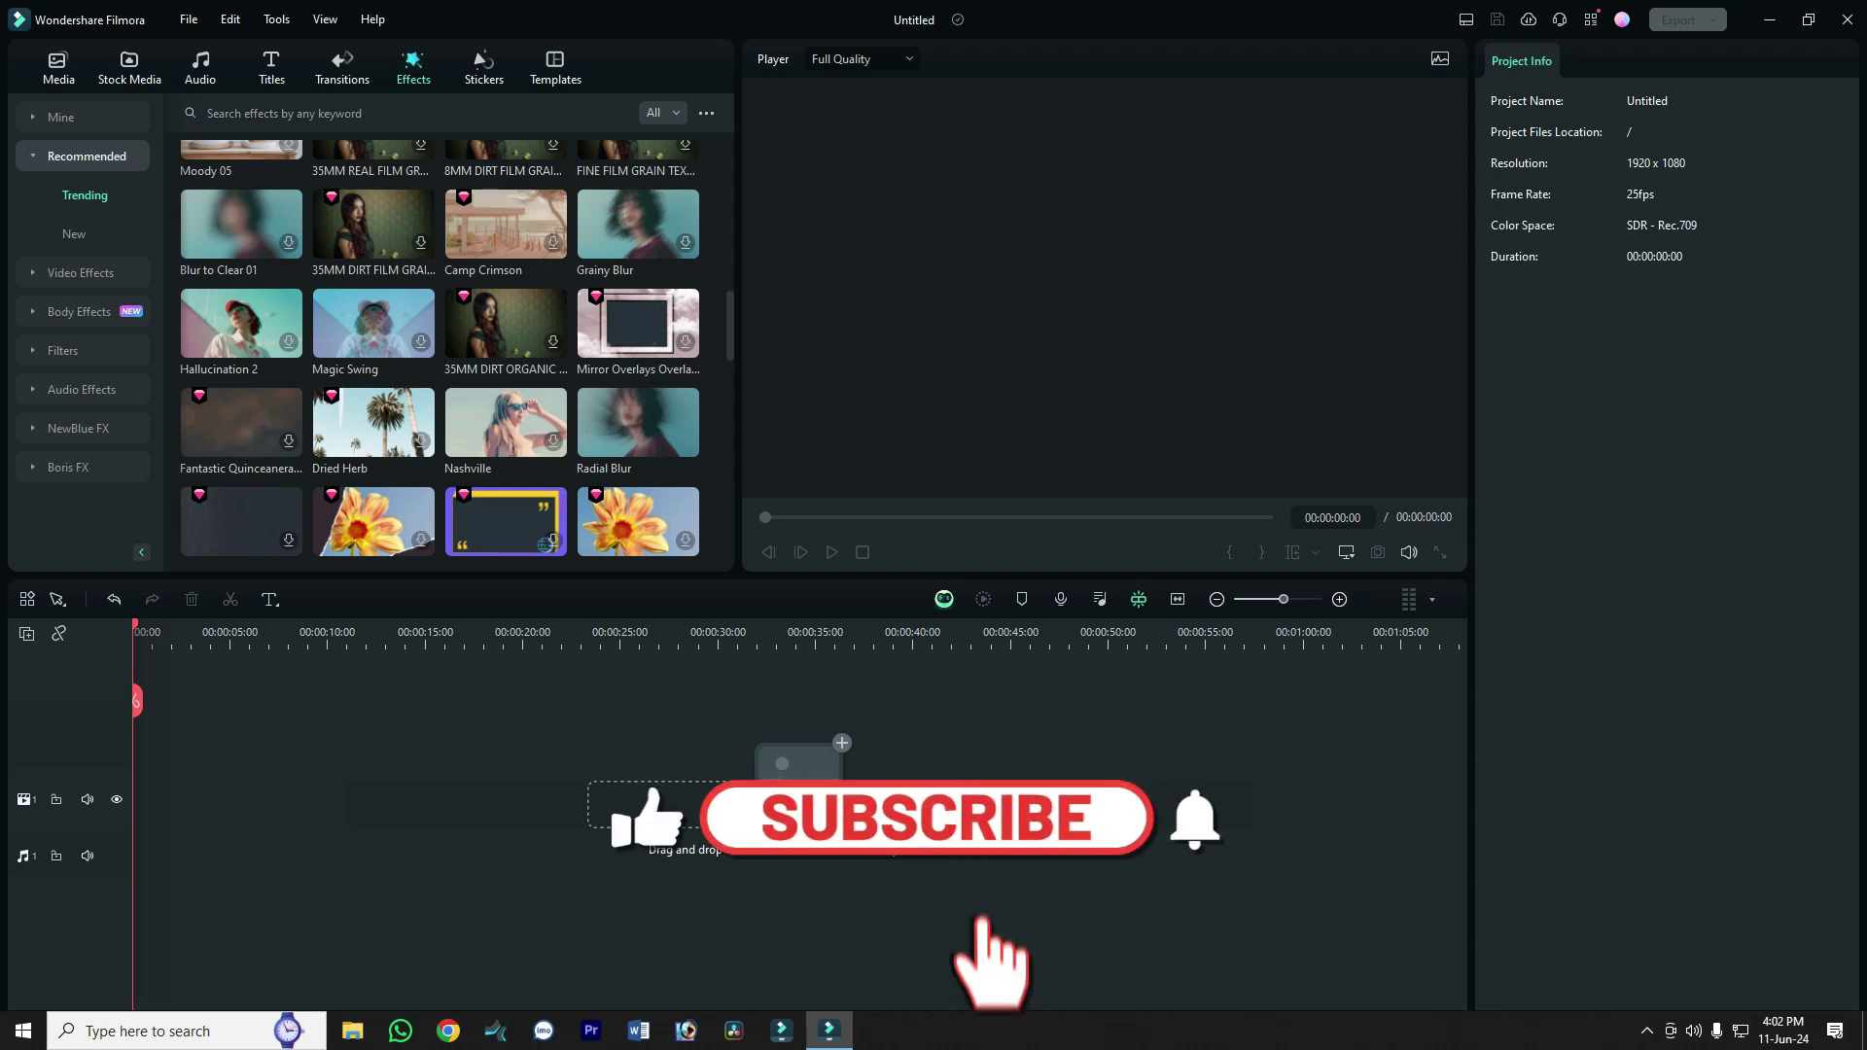
{"action": "scroll", "coordinate": [438, 350], "scroll_direction": "down", "scroll_amount": 3}
{"action": "scroll", "coordinate": [440, 350], "scroll_direction": "up", "scroll_amount": 5}
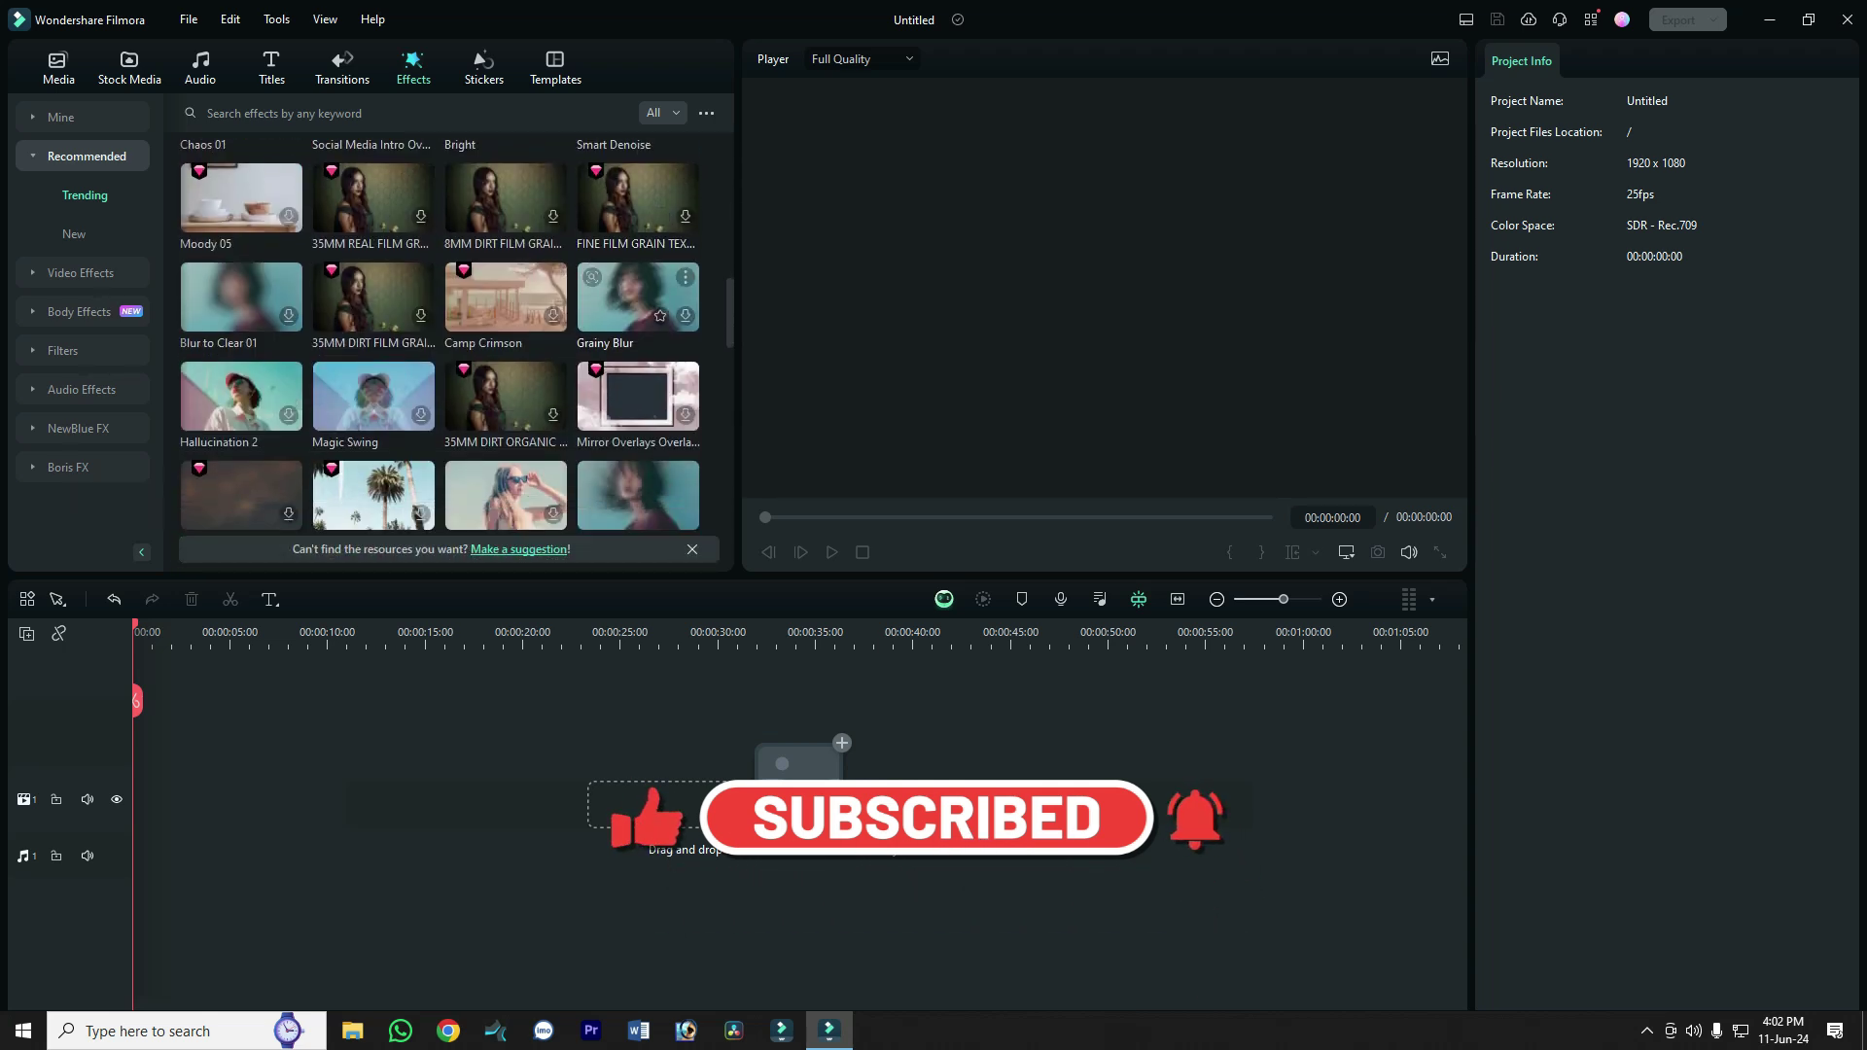
{"action": "scroll", "coordinate": [440, 336], "scroll_direction": "up", "scroll_amount": 3}
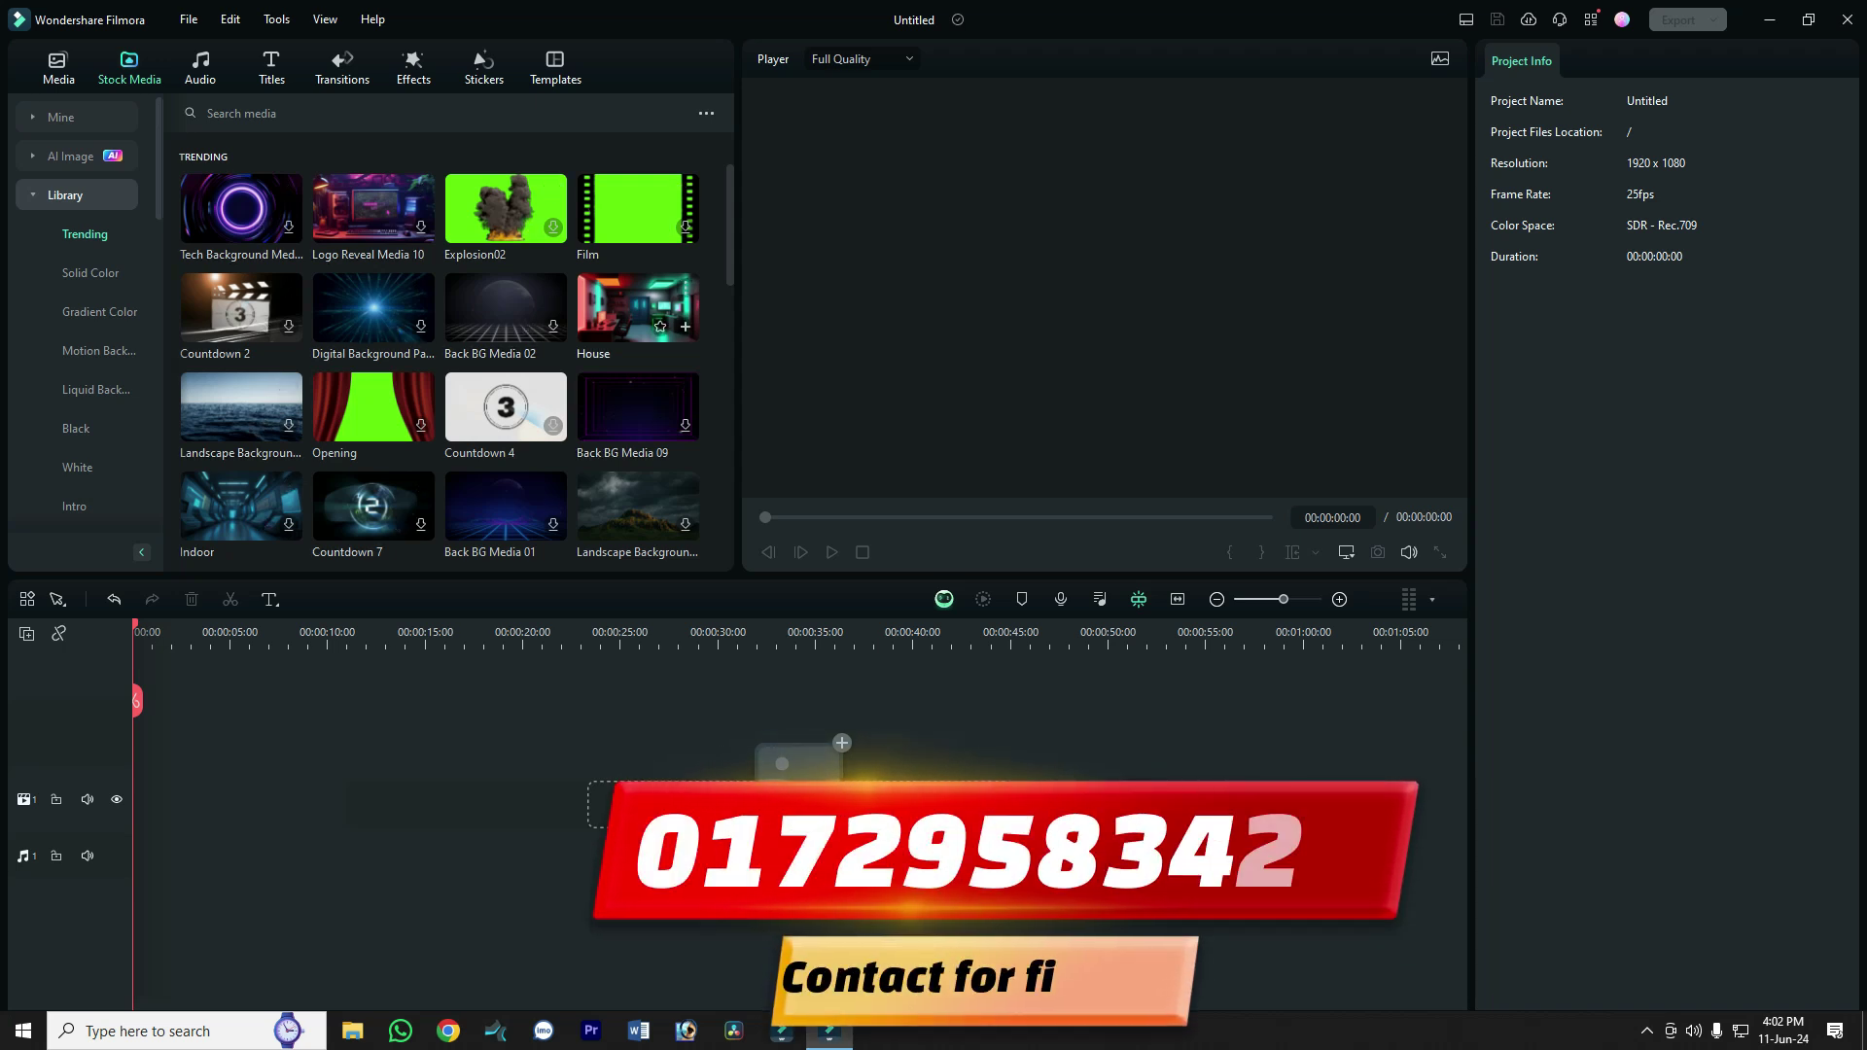
Add the trending House stock clip to the timeline and turn on its AI Image Stylizer
{"action": "left_click", "coordinate": [686, 326]}
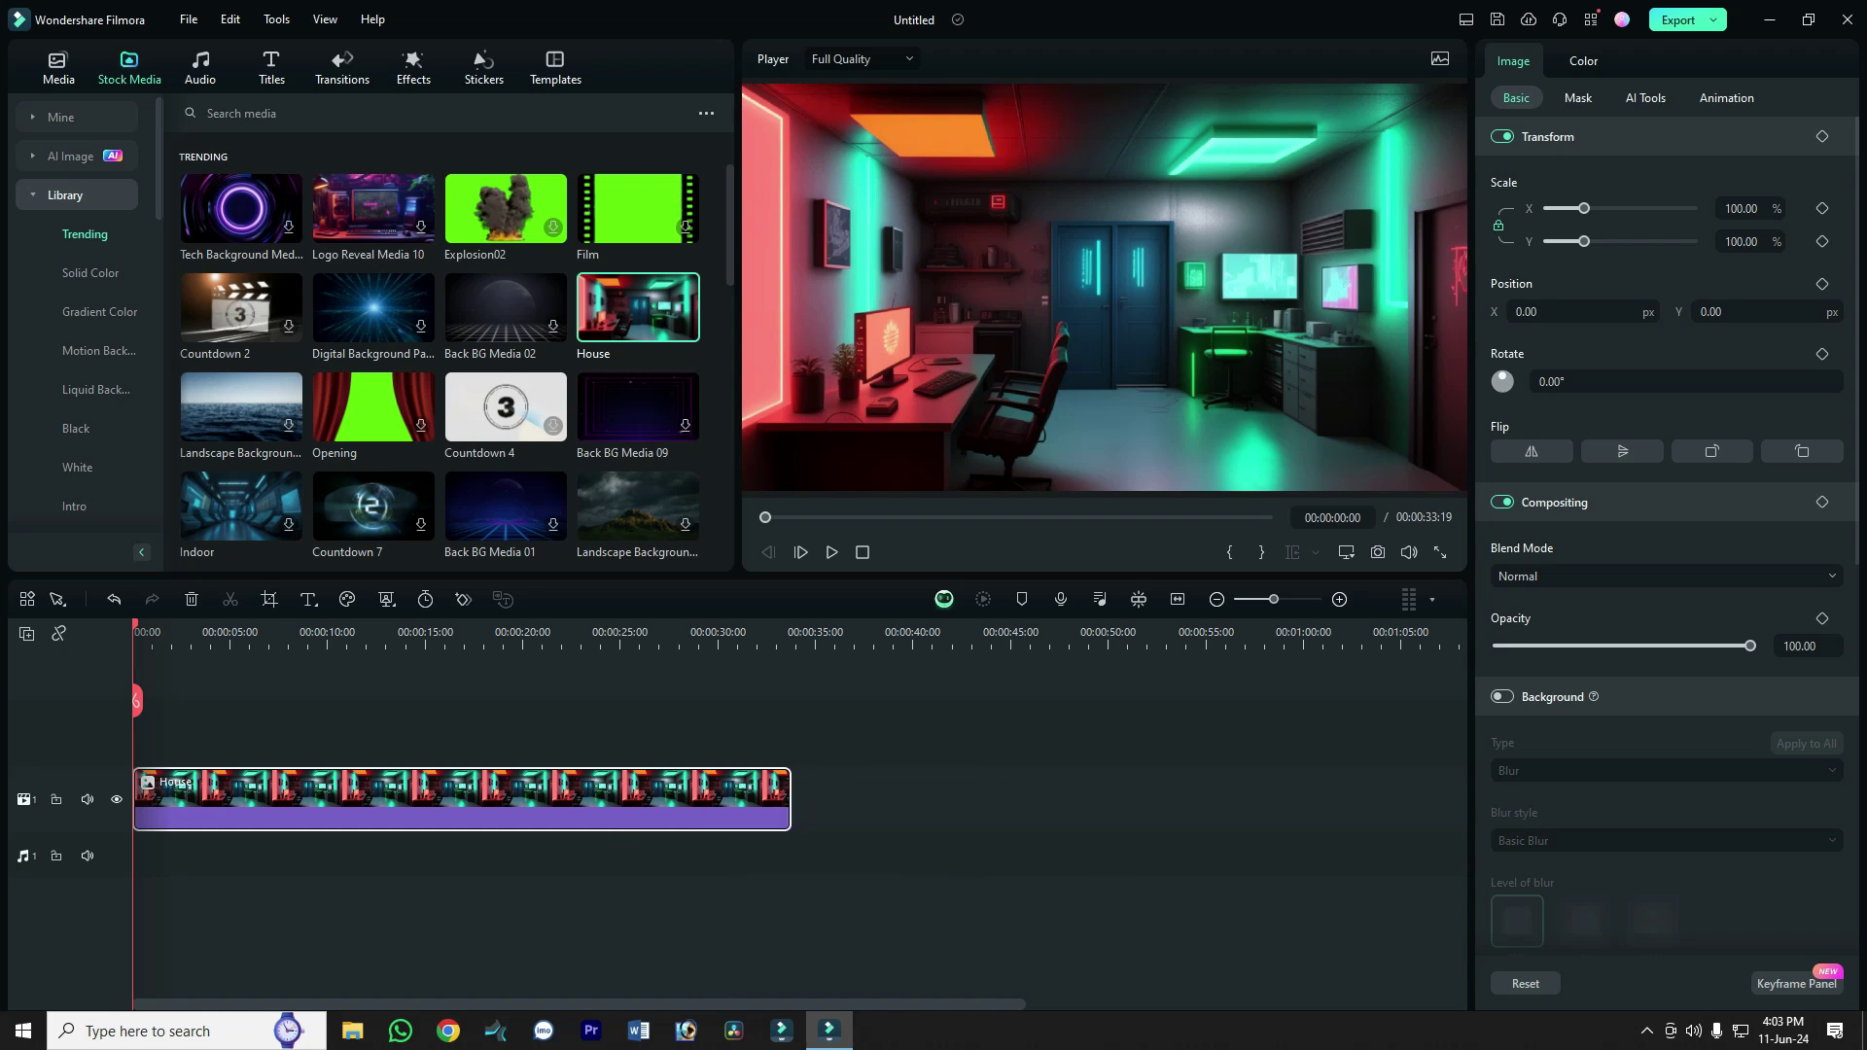
{"action": "left_click", "coordinate": [1646, 97]}
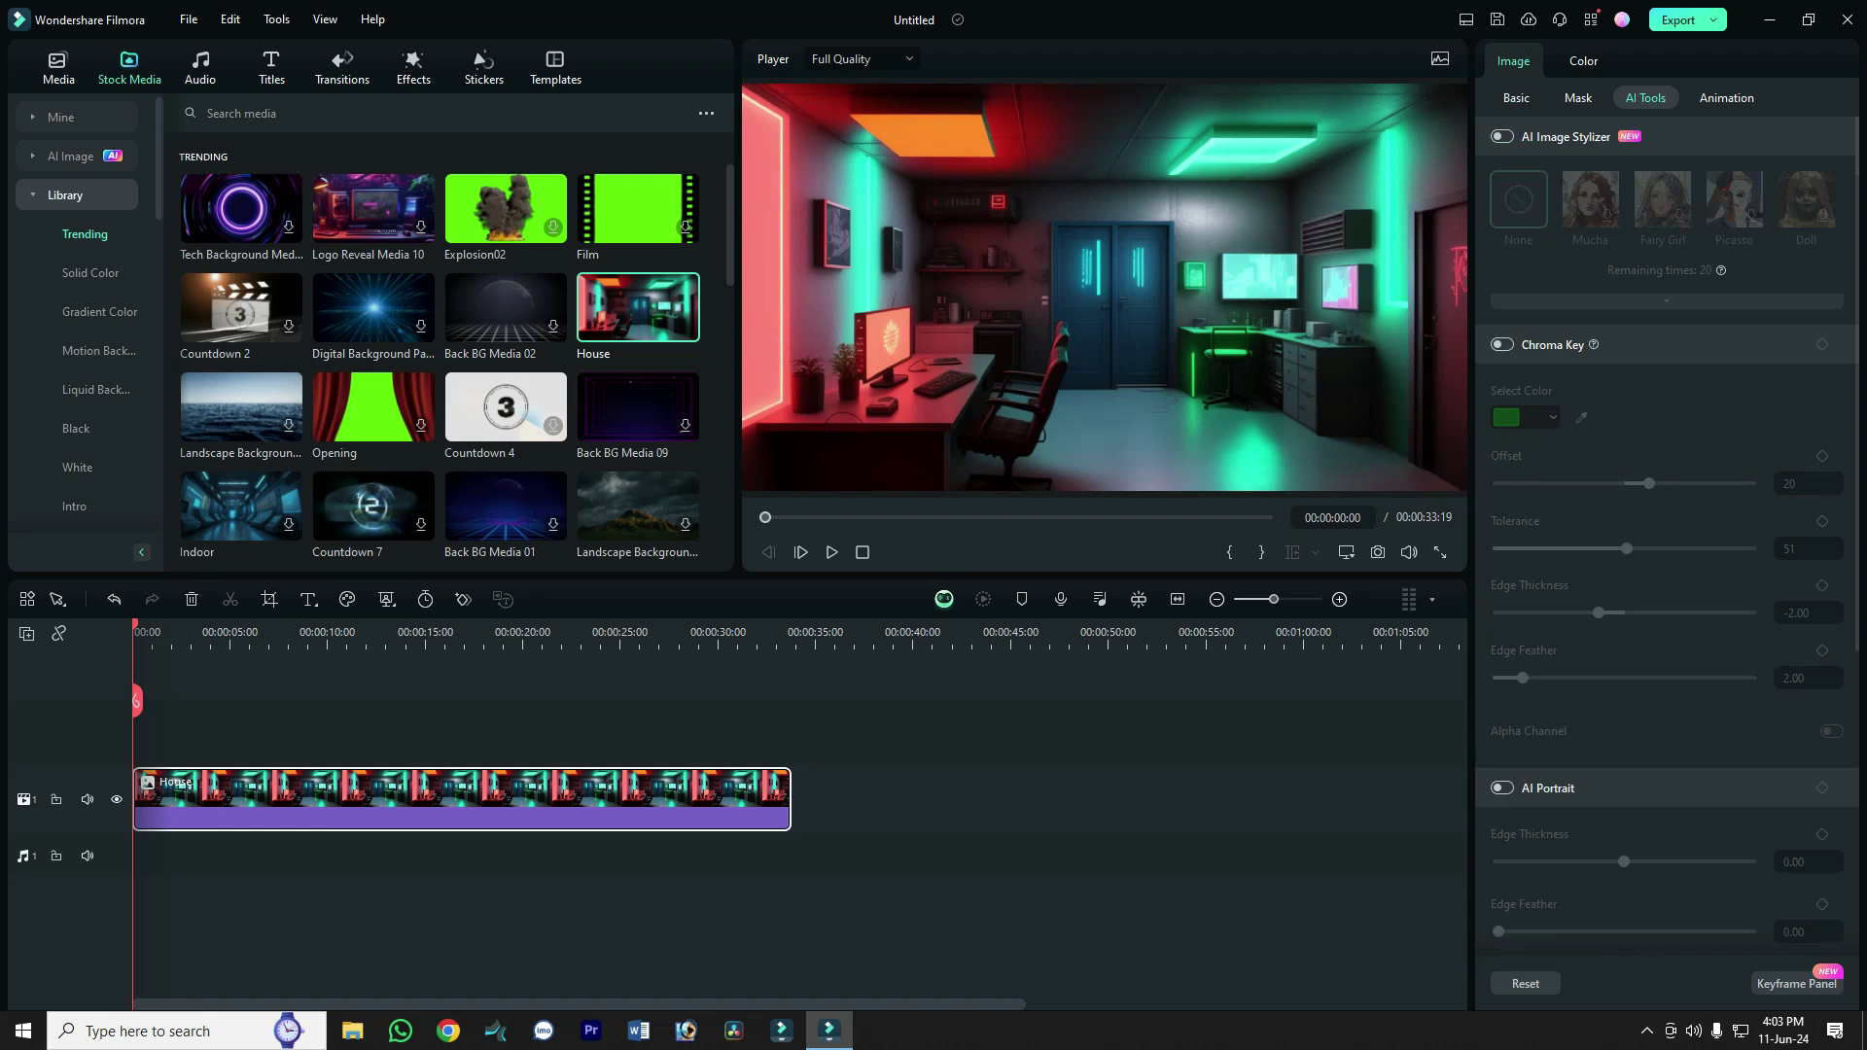
{"action": "left_click", "coordinate": [1503, 137]}
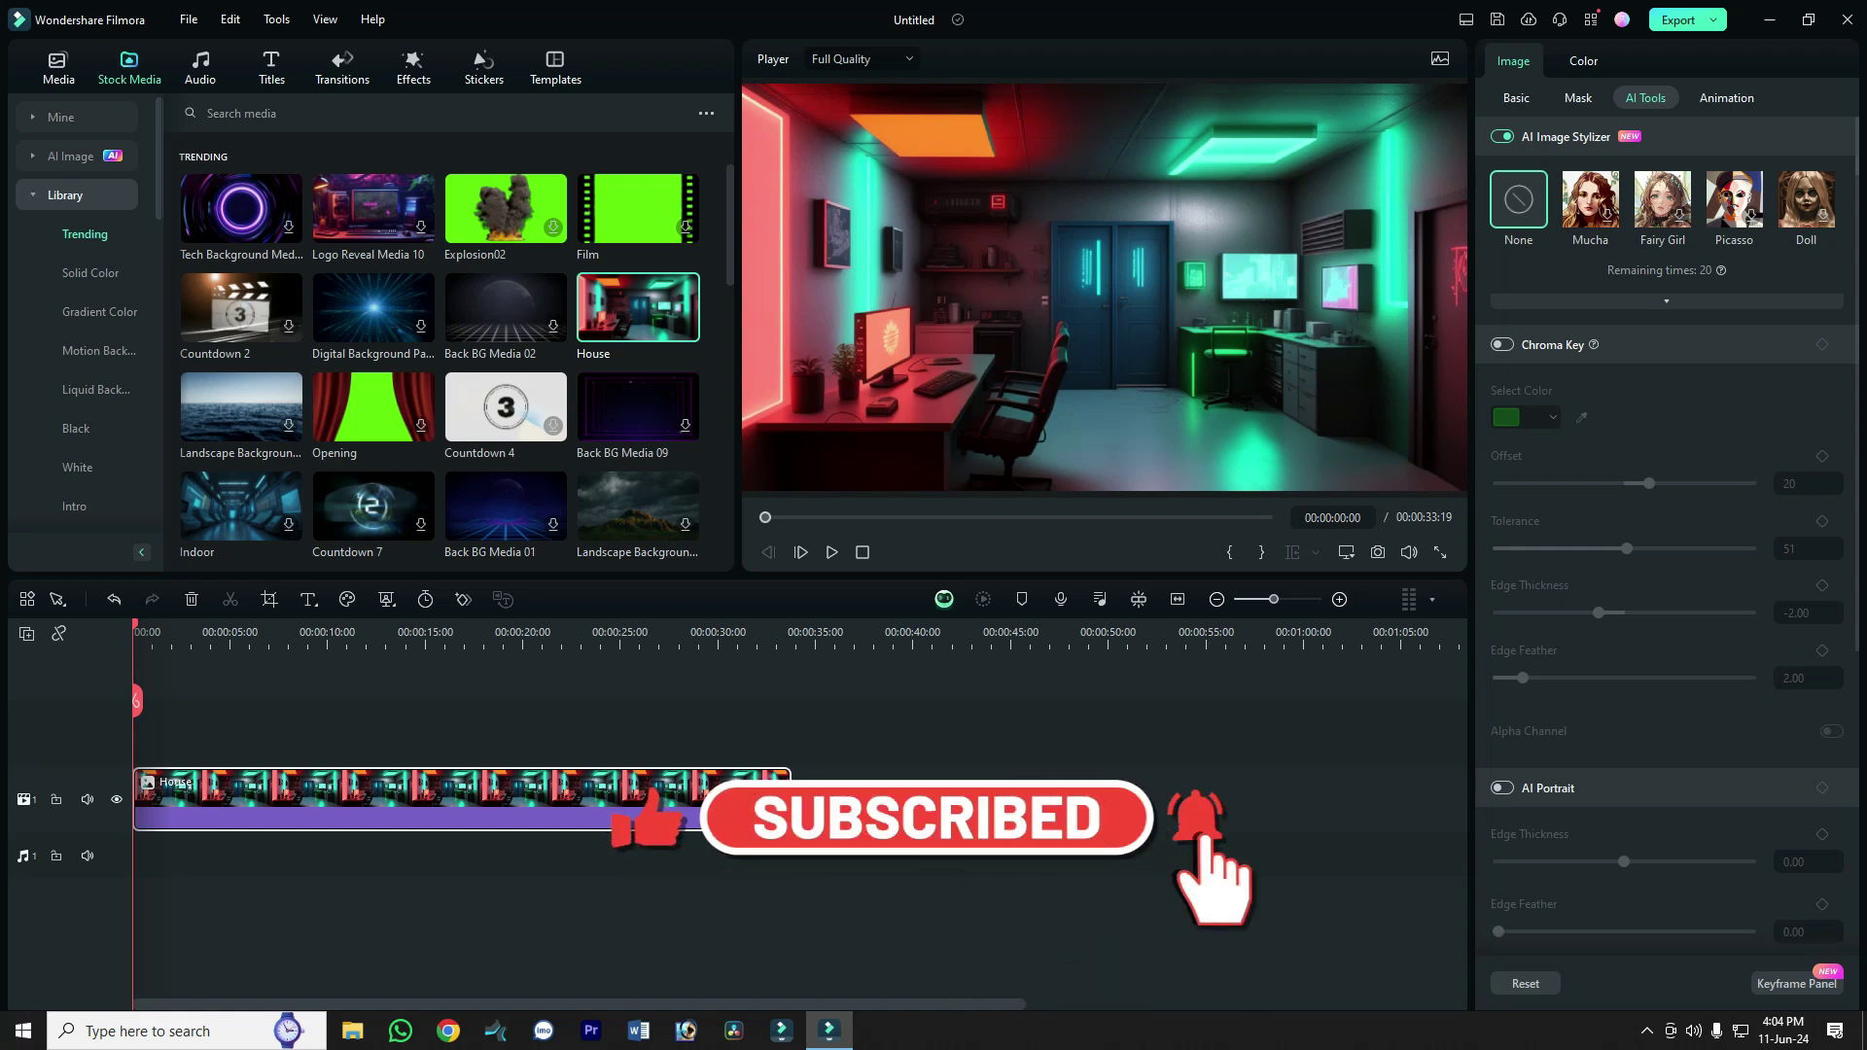
{"action": "left_click_drag", "start_coordinate": [583, 807], "coordinate": [584, 807]}
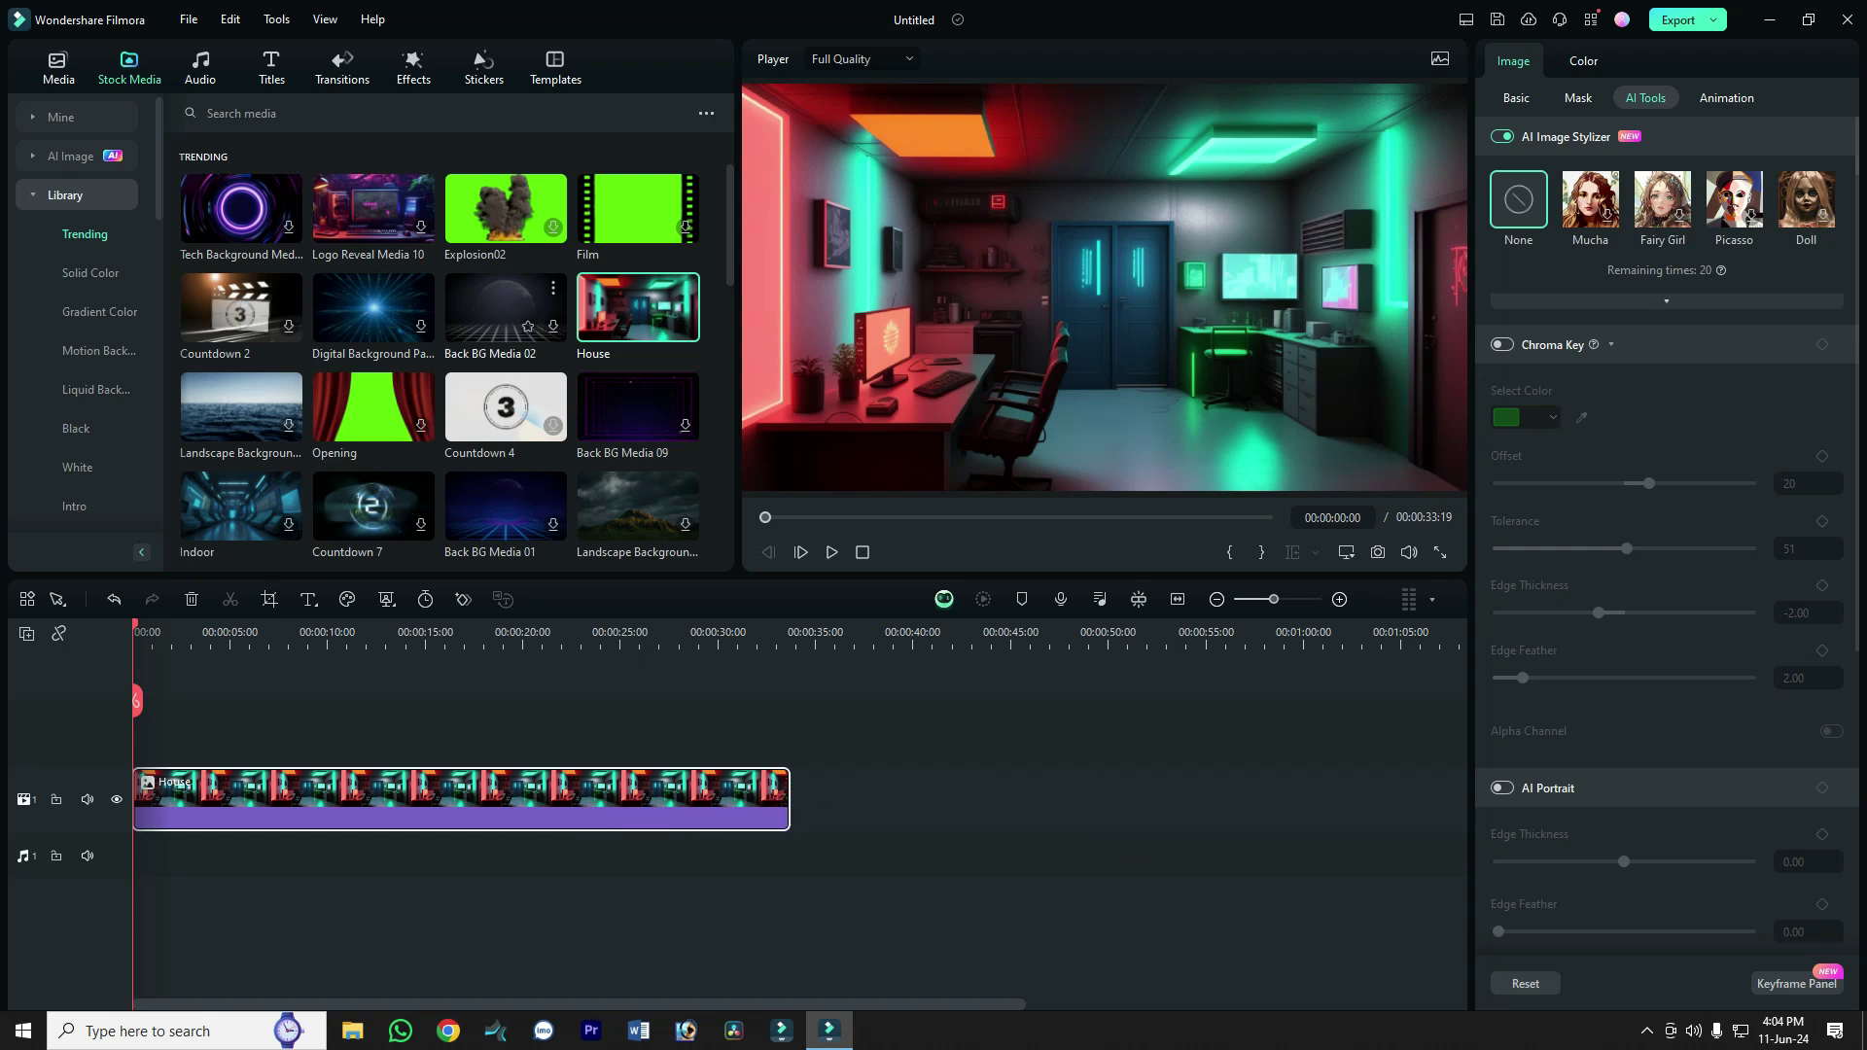
Look through the trending and Solid Color stock media in the library
{"action": "scroll", "coordinate": [507, 311], "scroll_direction": "down", "scroll_amount": 5}
{"action": "scroll", "coordinate": [506, 310], "scroll_direction": "up", "scroll_amount": 6}
{"action": "scroll", "coordinate": [638, 263], "scroll_direction": "down", "scroll_amount": 3}
{"action": "scroll", "coordinate": [638, 281], "scroll_direction": "down", "scroll_amount": 6}
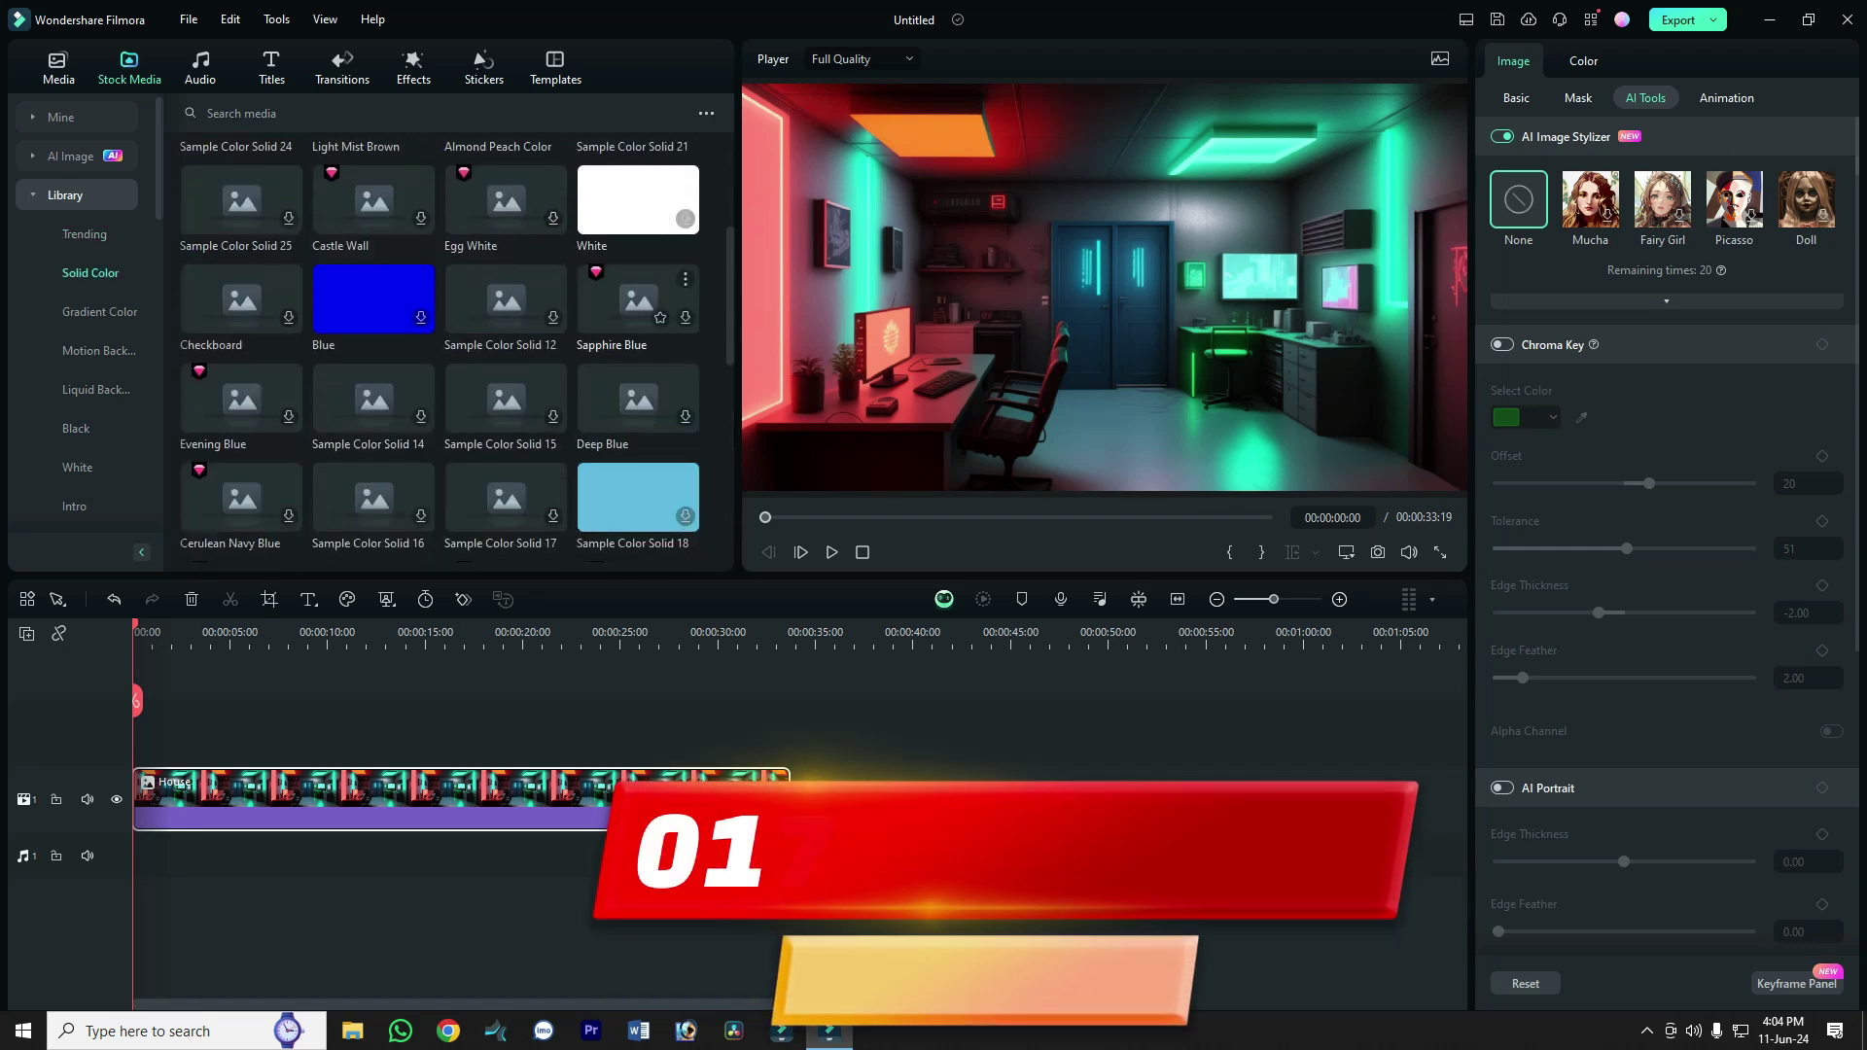
{"action": "scroll", "coordinate": [637, 291], "scroll_direction": "down", "scroll_amount": 3}
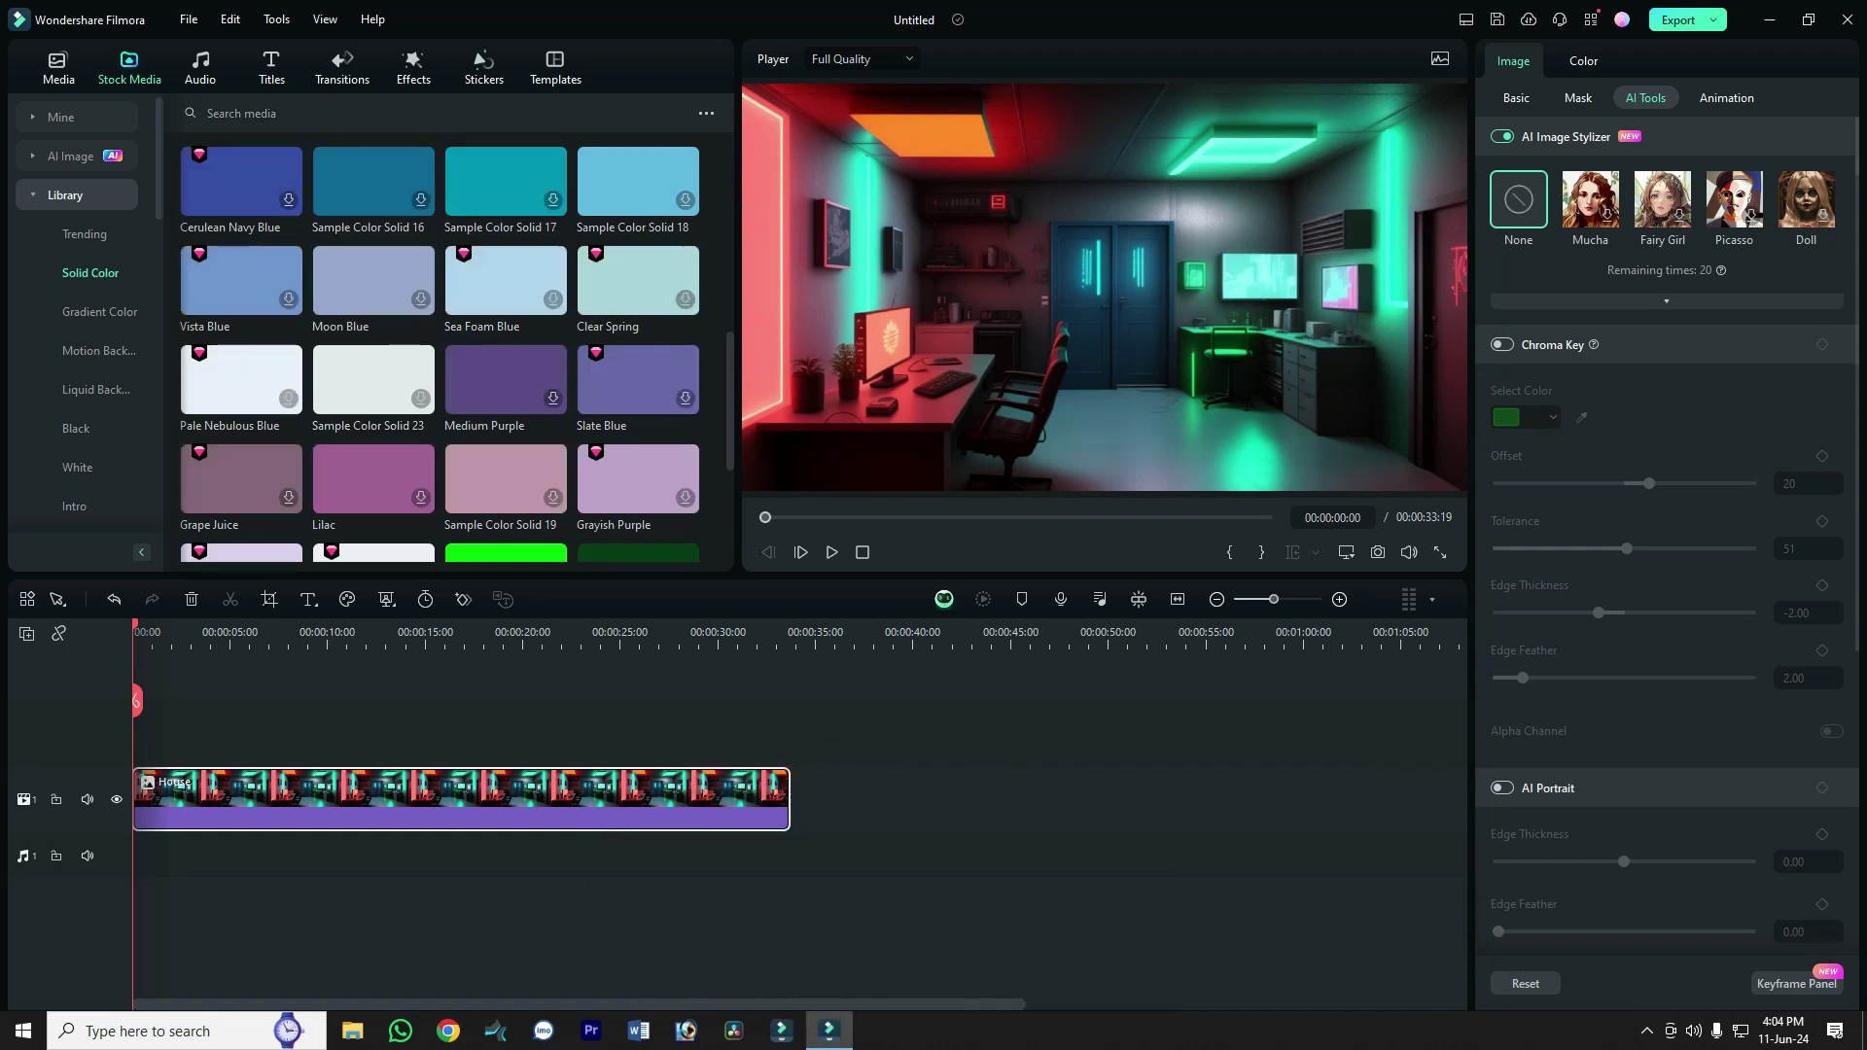
Review the House clip's basic color settings, transform settings and AI tools
{"action": "left_click", "coordinate": [1583, 60]}
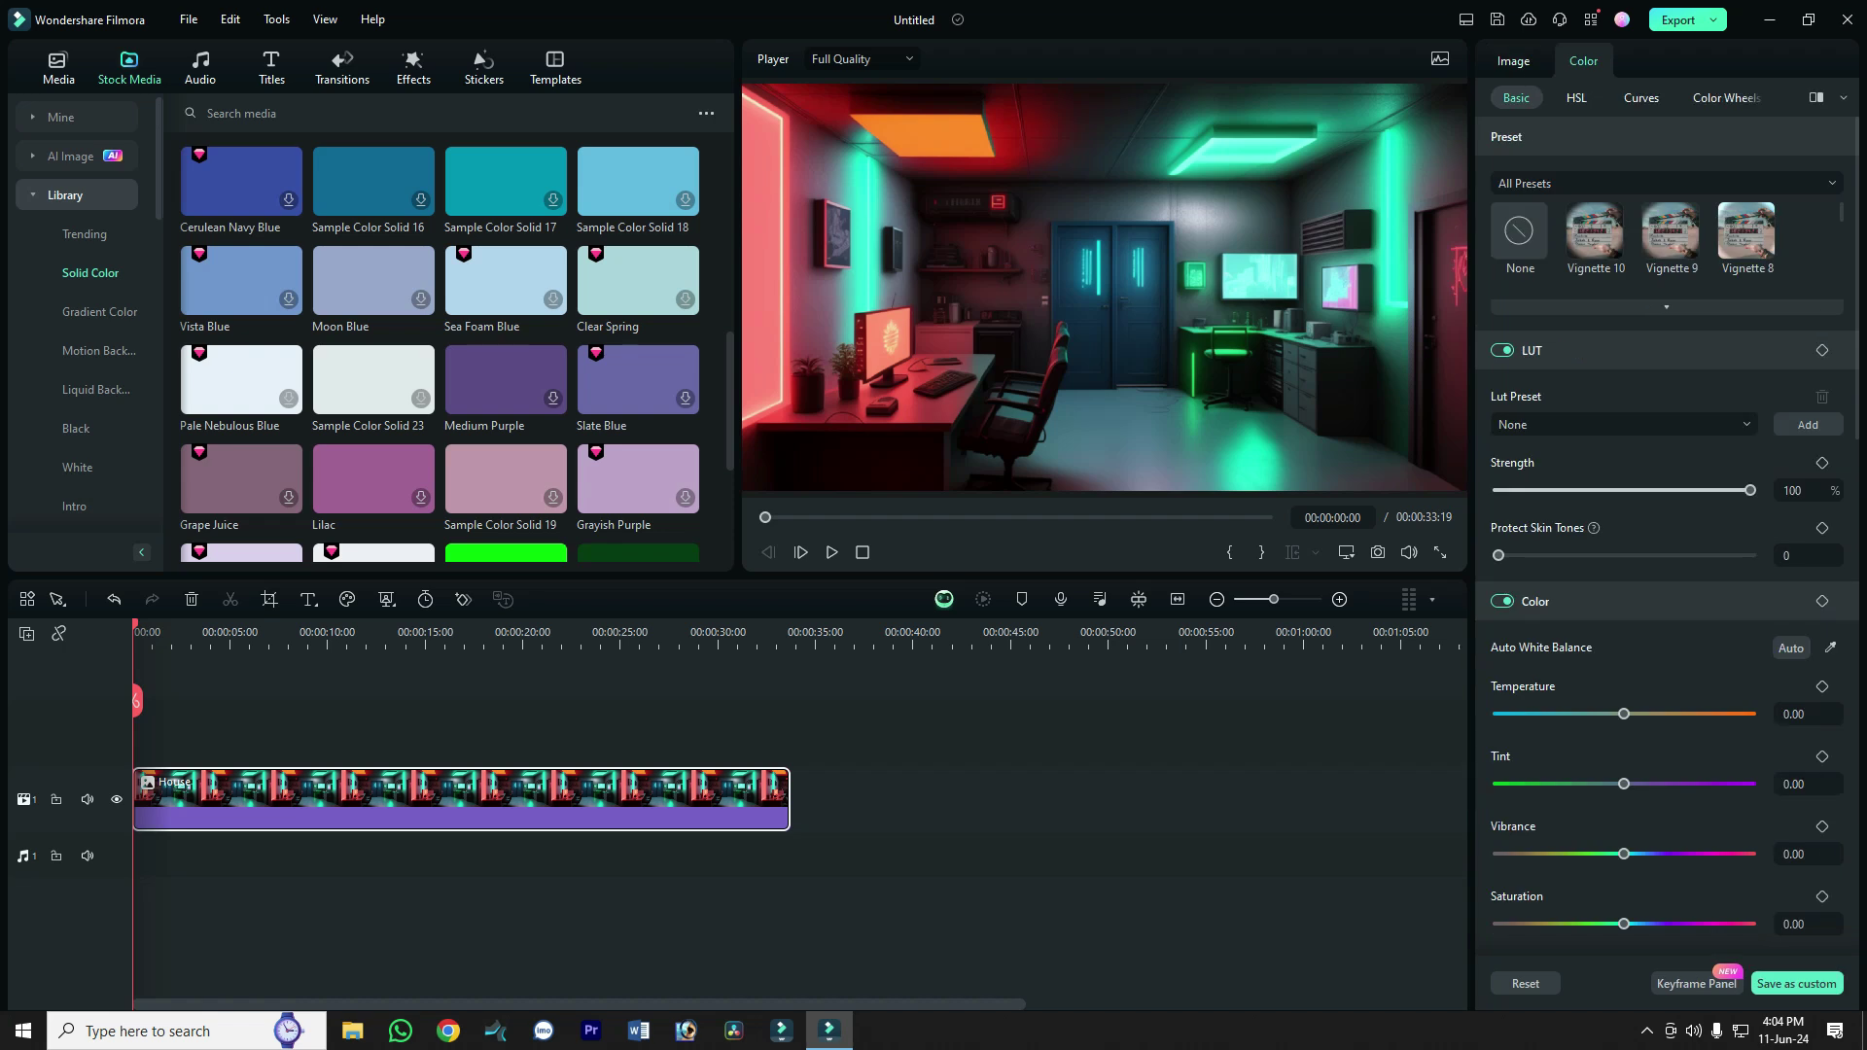
{"action": "left_click", "coordinate": [1513, 59]}
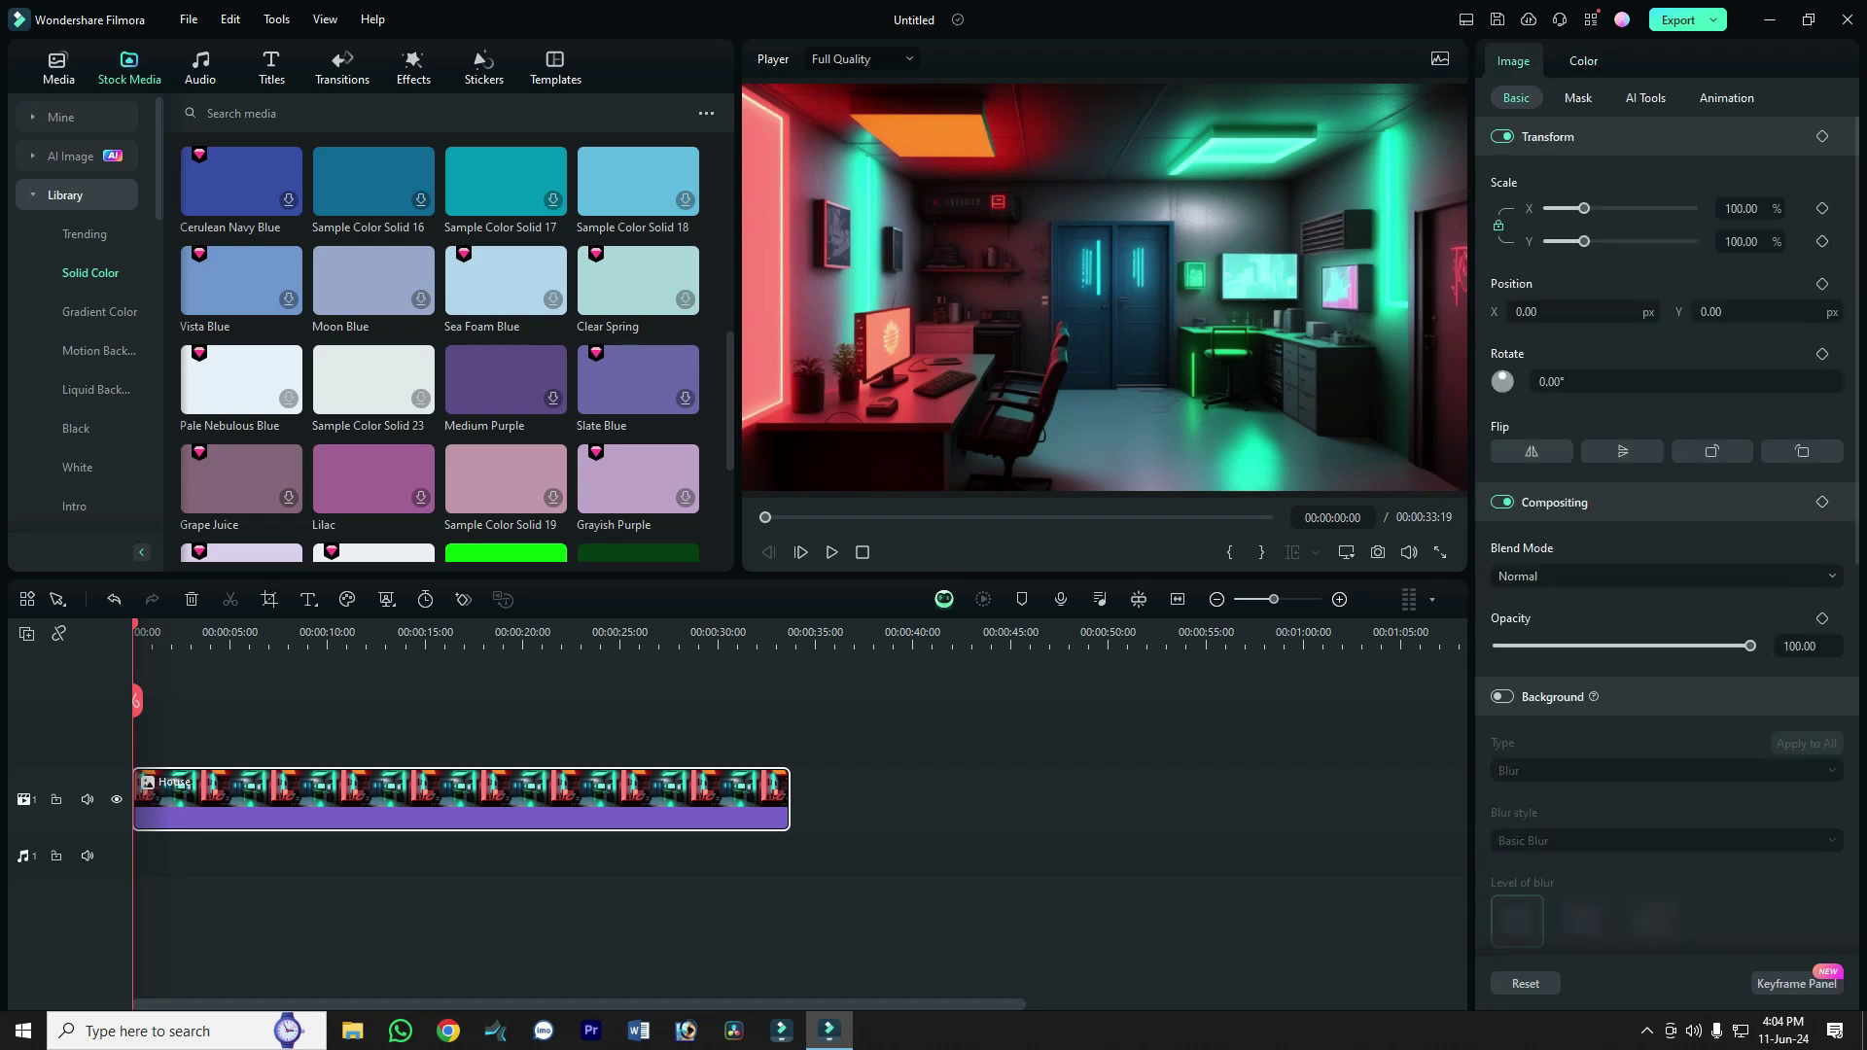
{"action": "left_click", "coordinate": [1645, 99]}
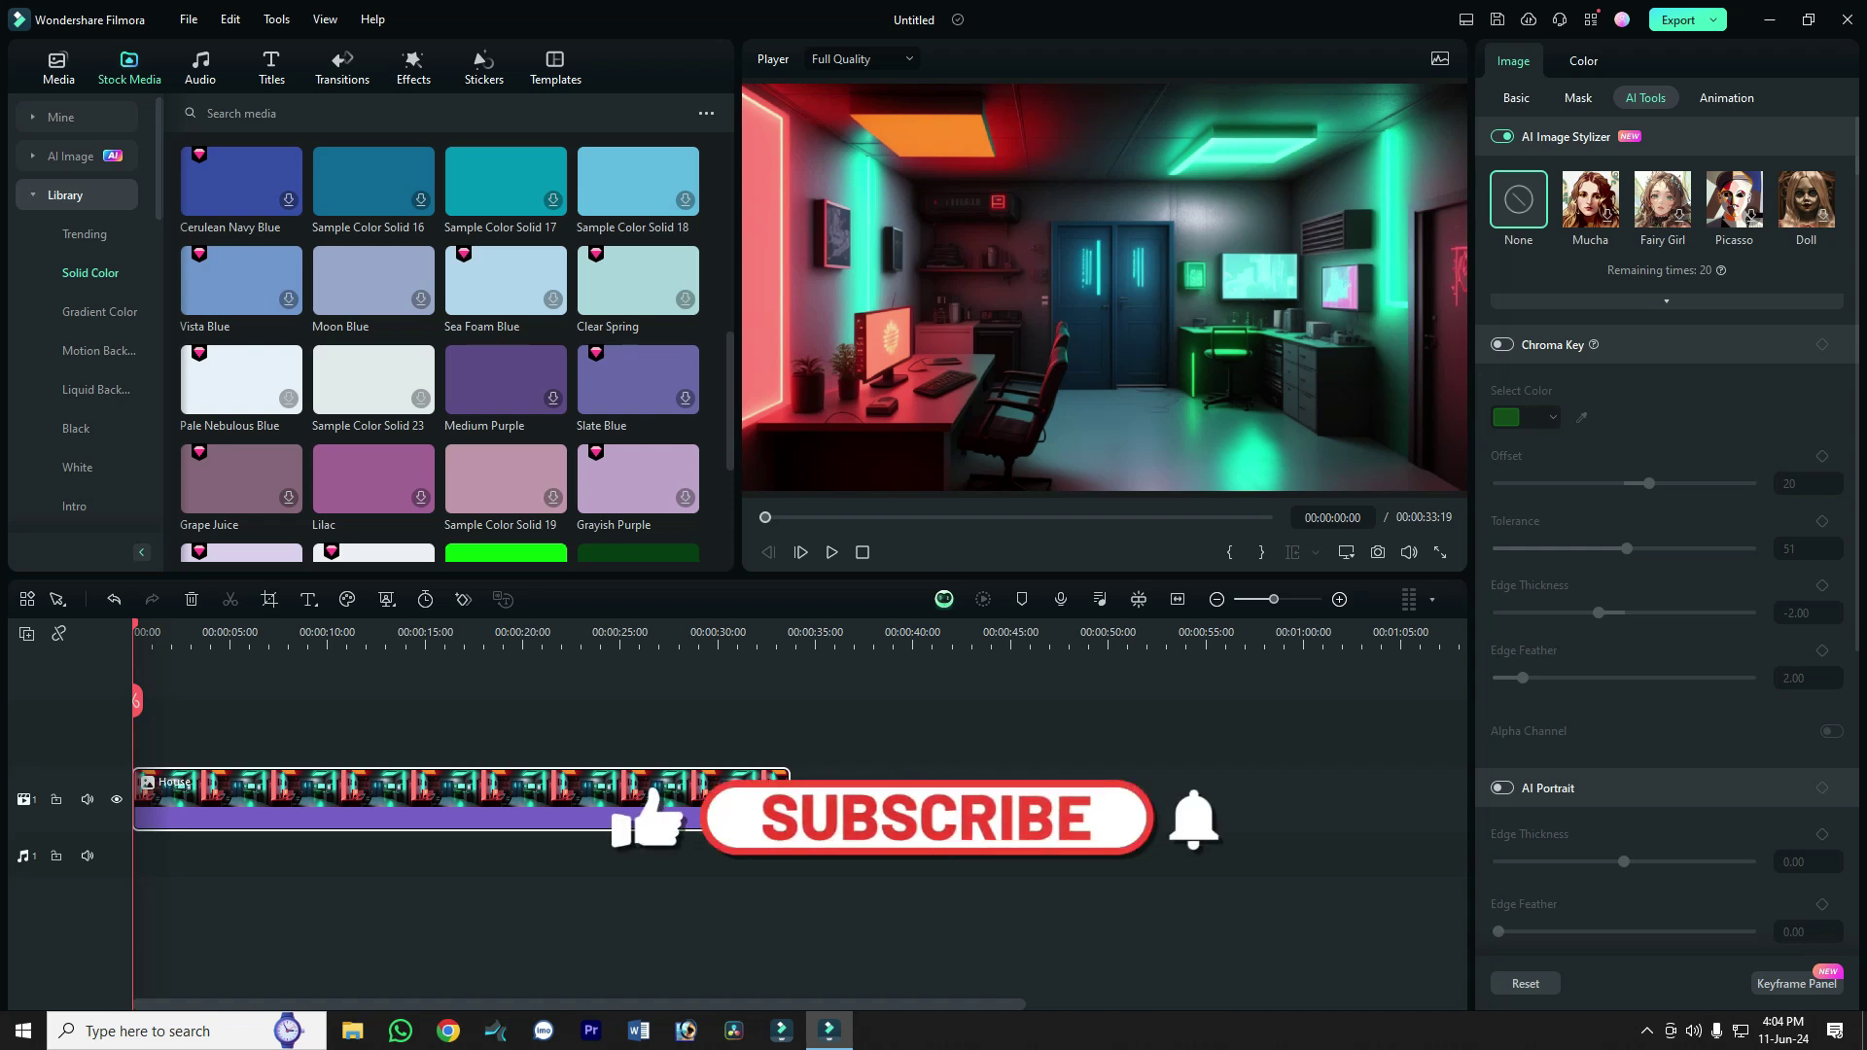
Look through the Plain Text and VFX Text titles and preview the downloaded Bling Particle Title 03
{"action": "left_click", "coordinate": [271, 68]}
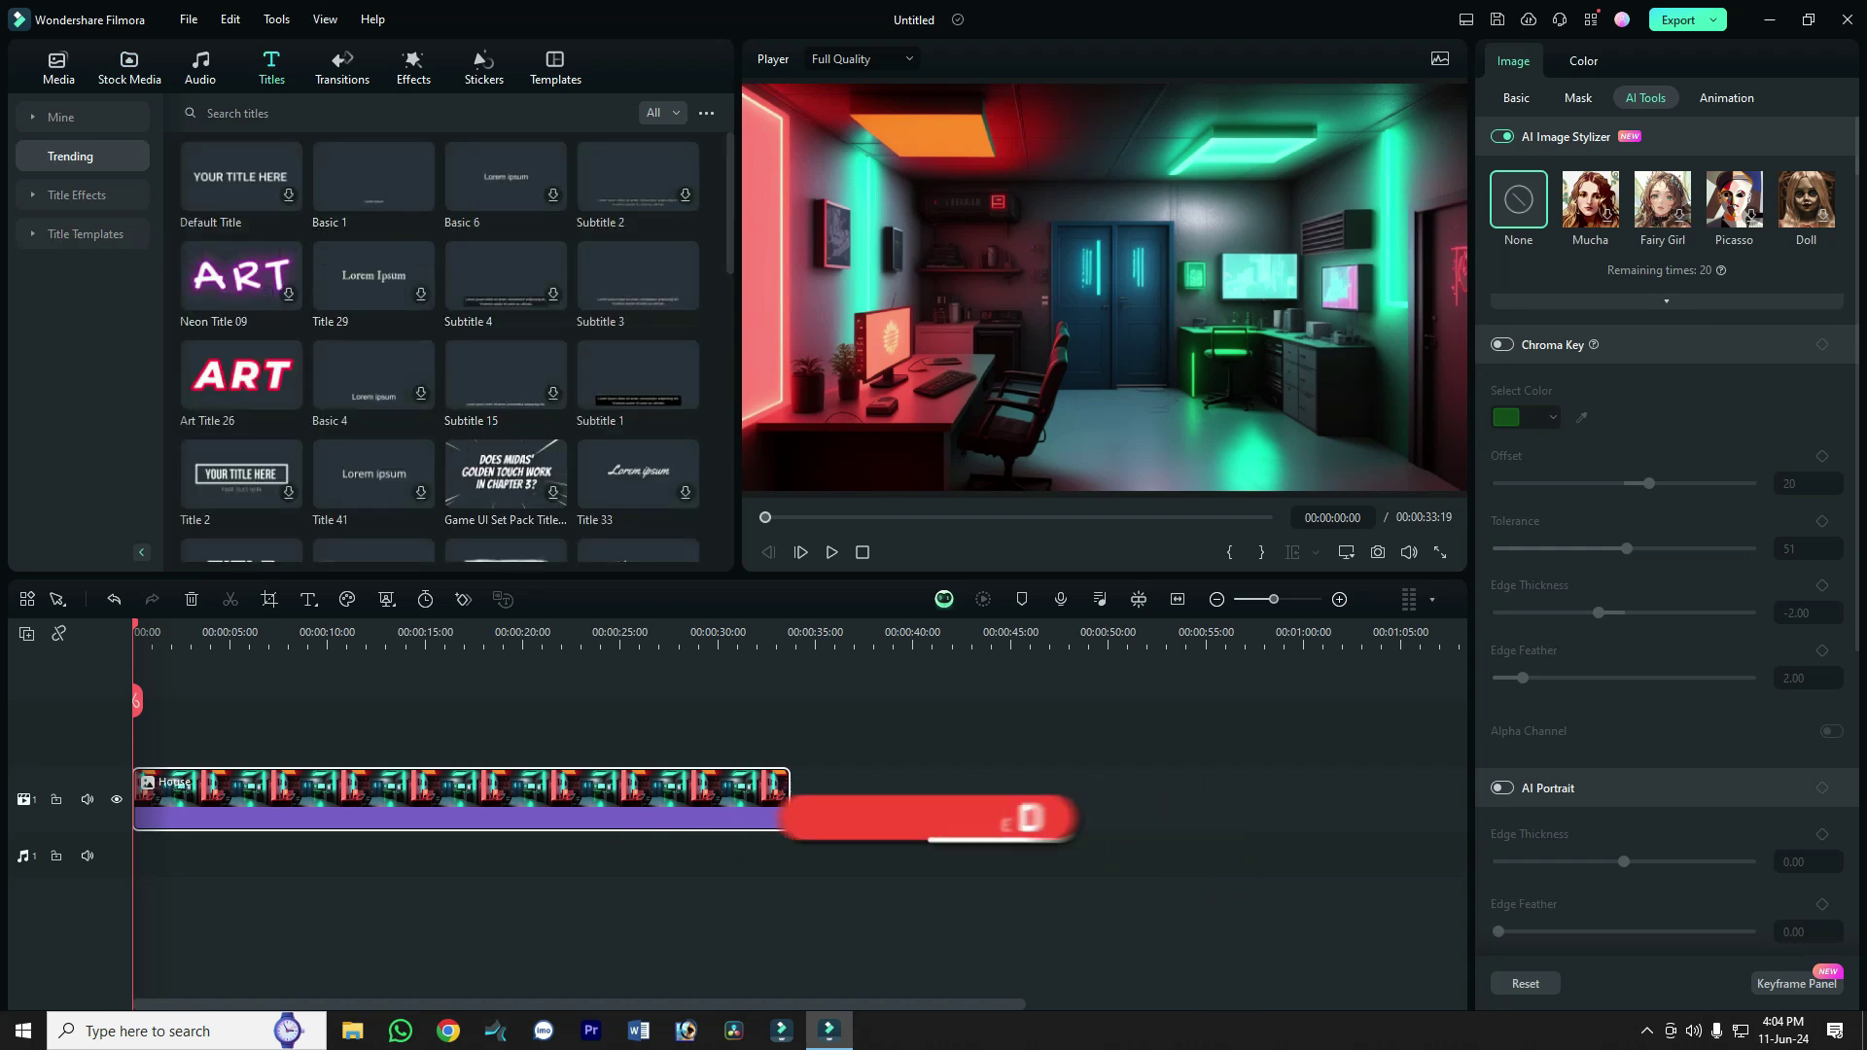
{"action": "left_click", "coordinate": [77, 195]}
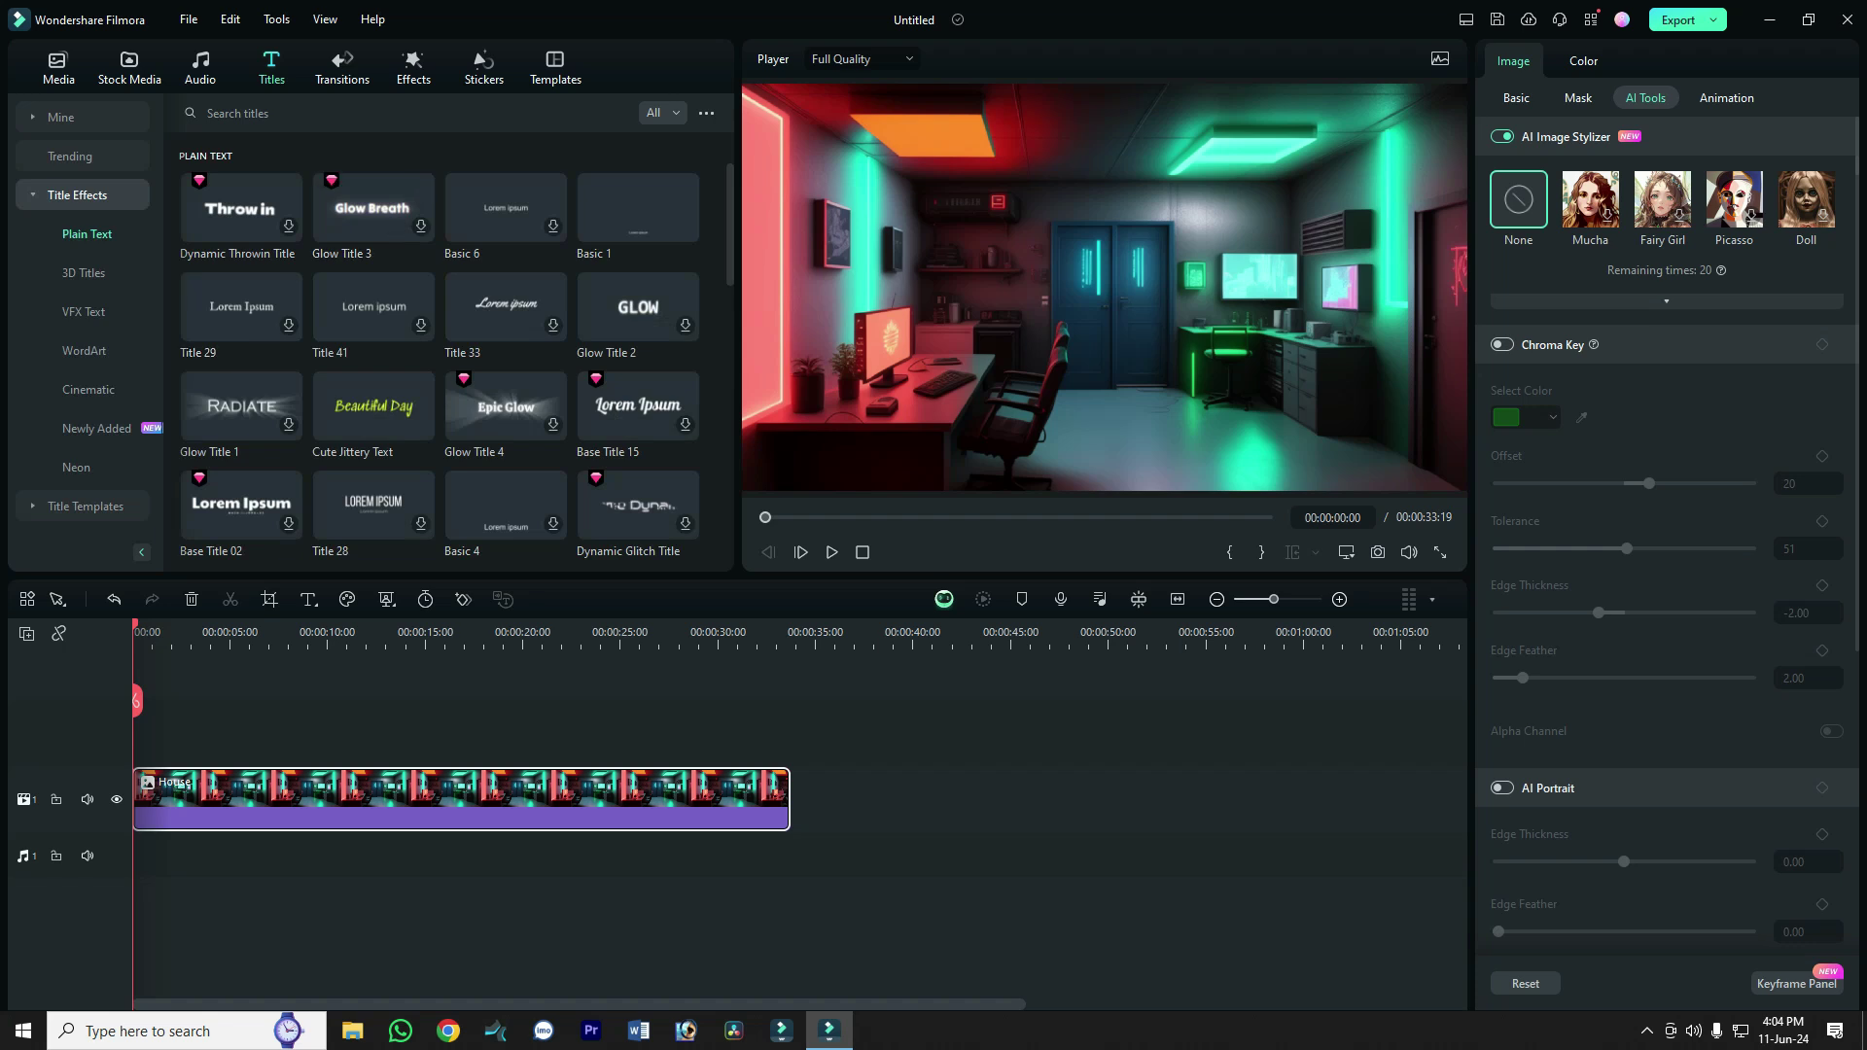
{"action": "left_click", "coordinate": [83, 311]}
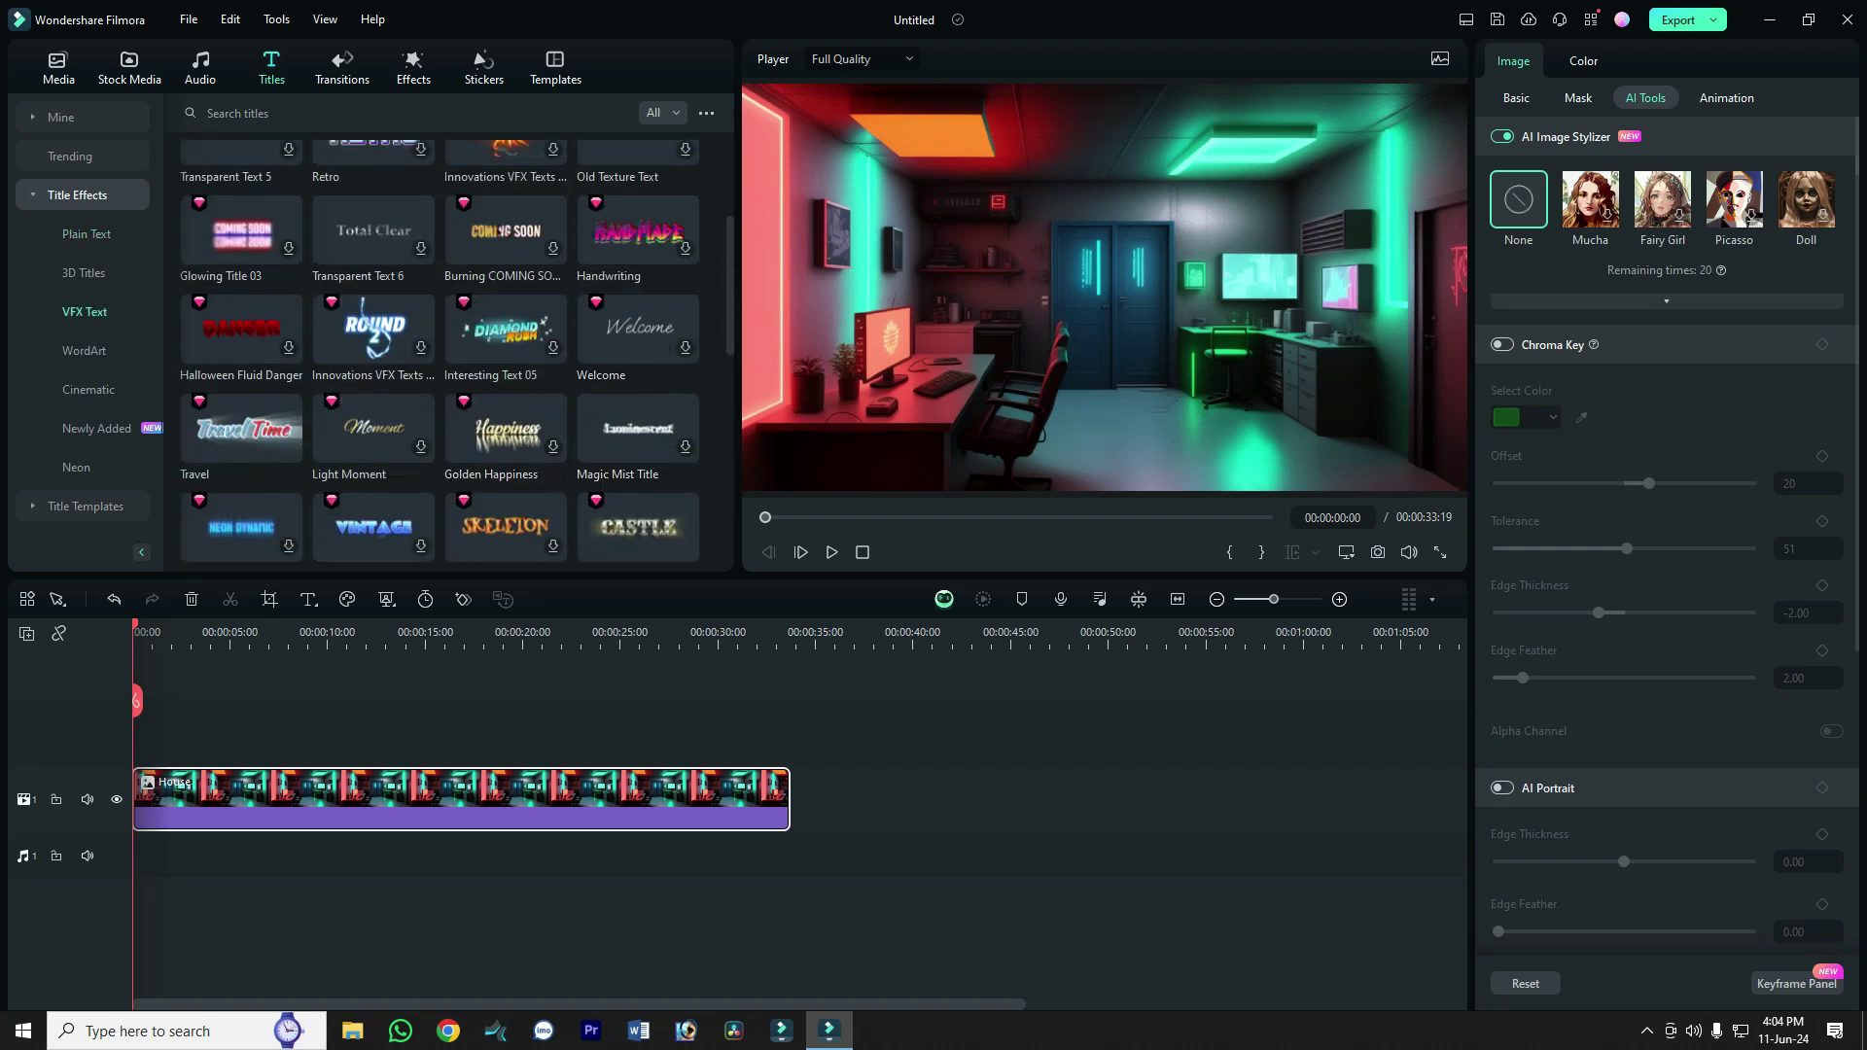
{"action": "left_click", "coordinate": [59, 117]}
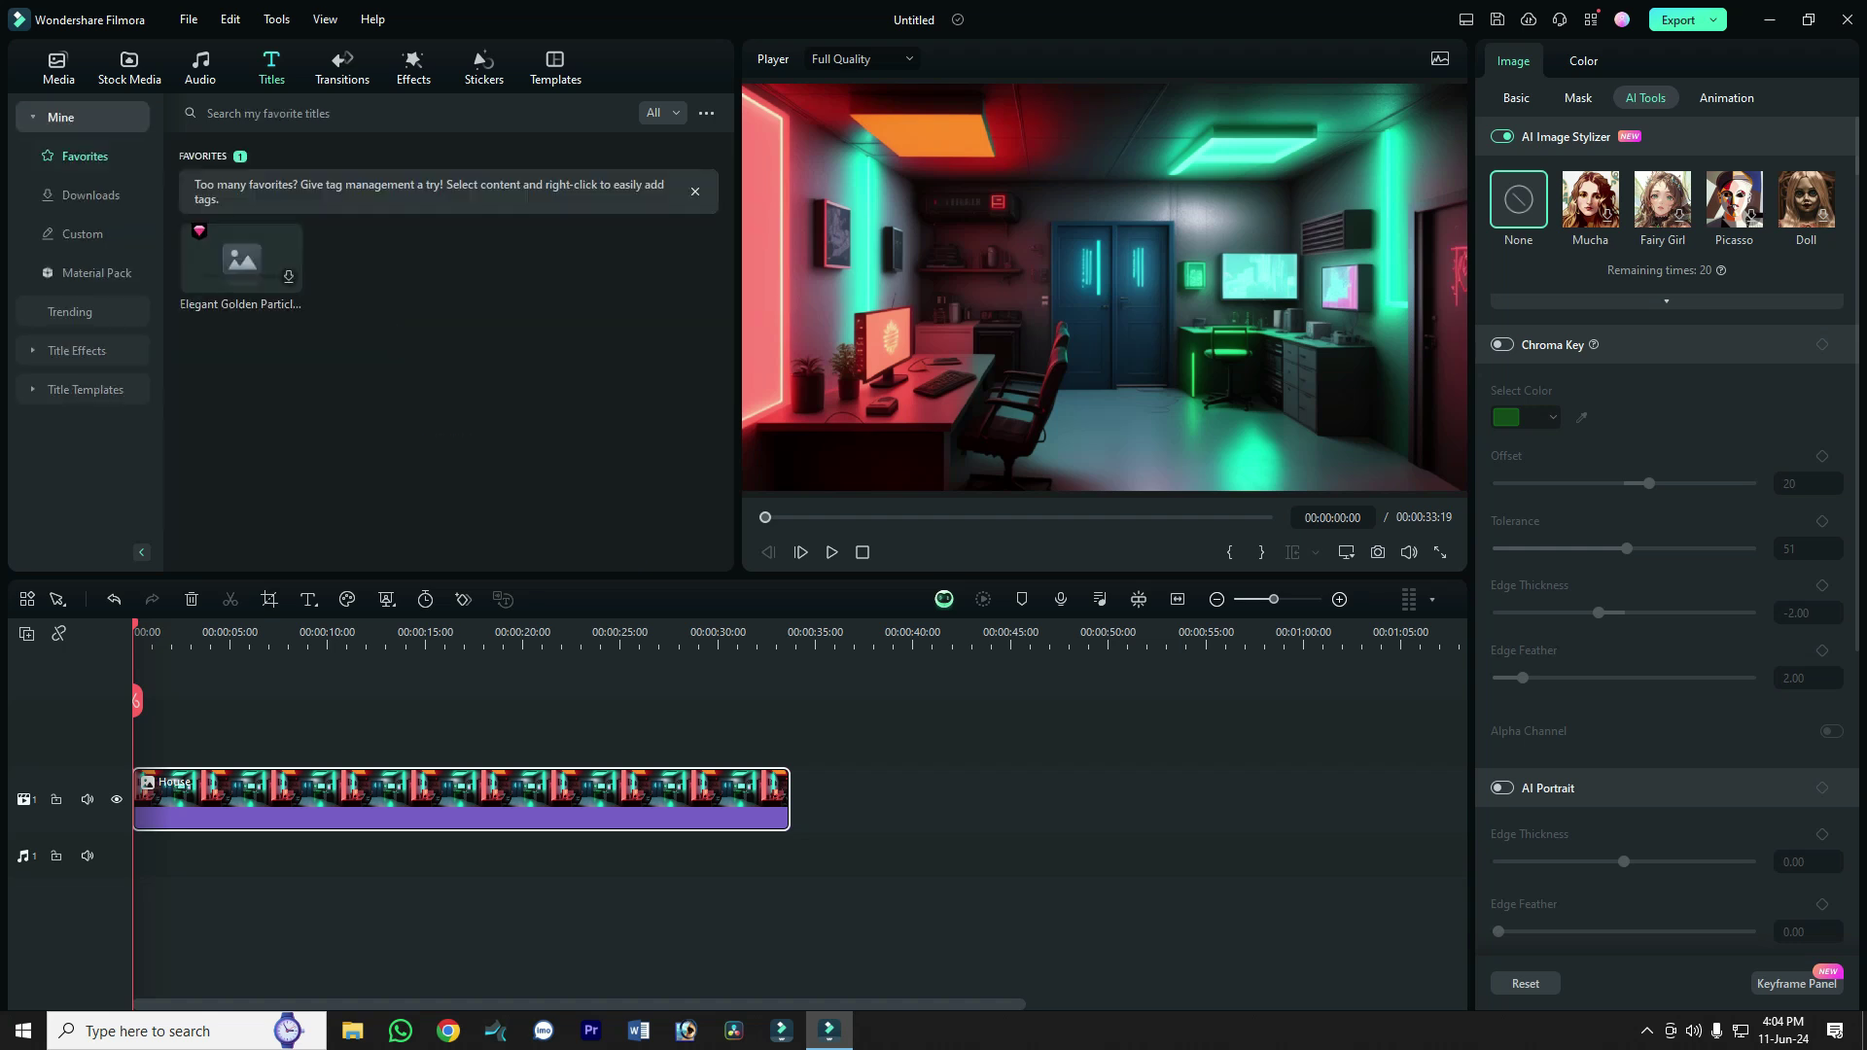
{"action": "left_click", "coordinate": [240, 207]}
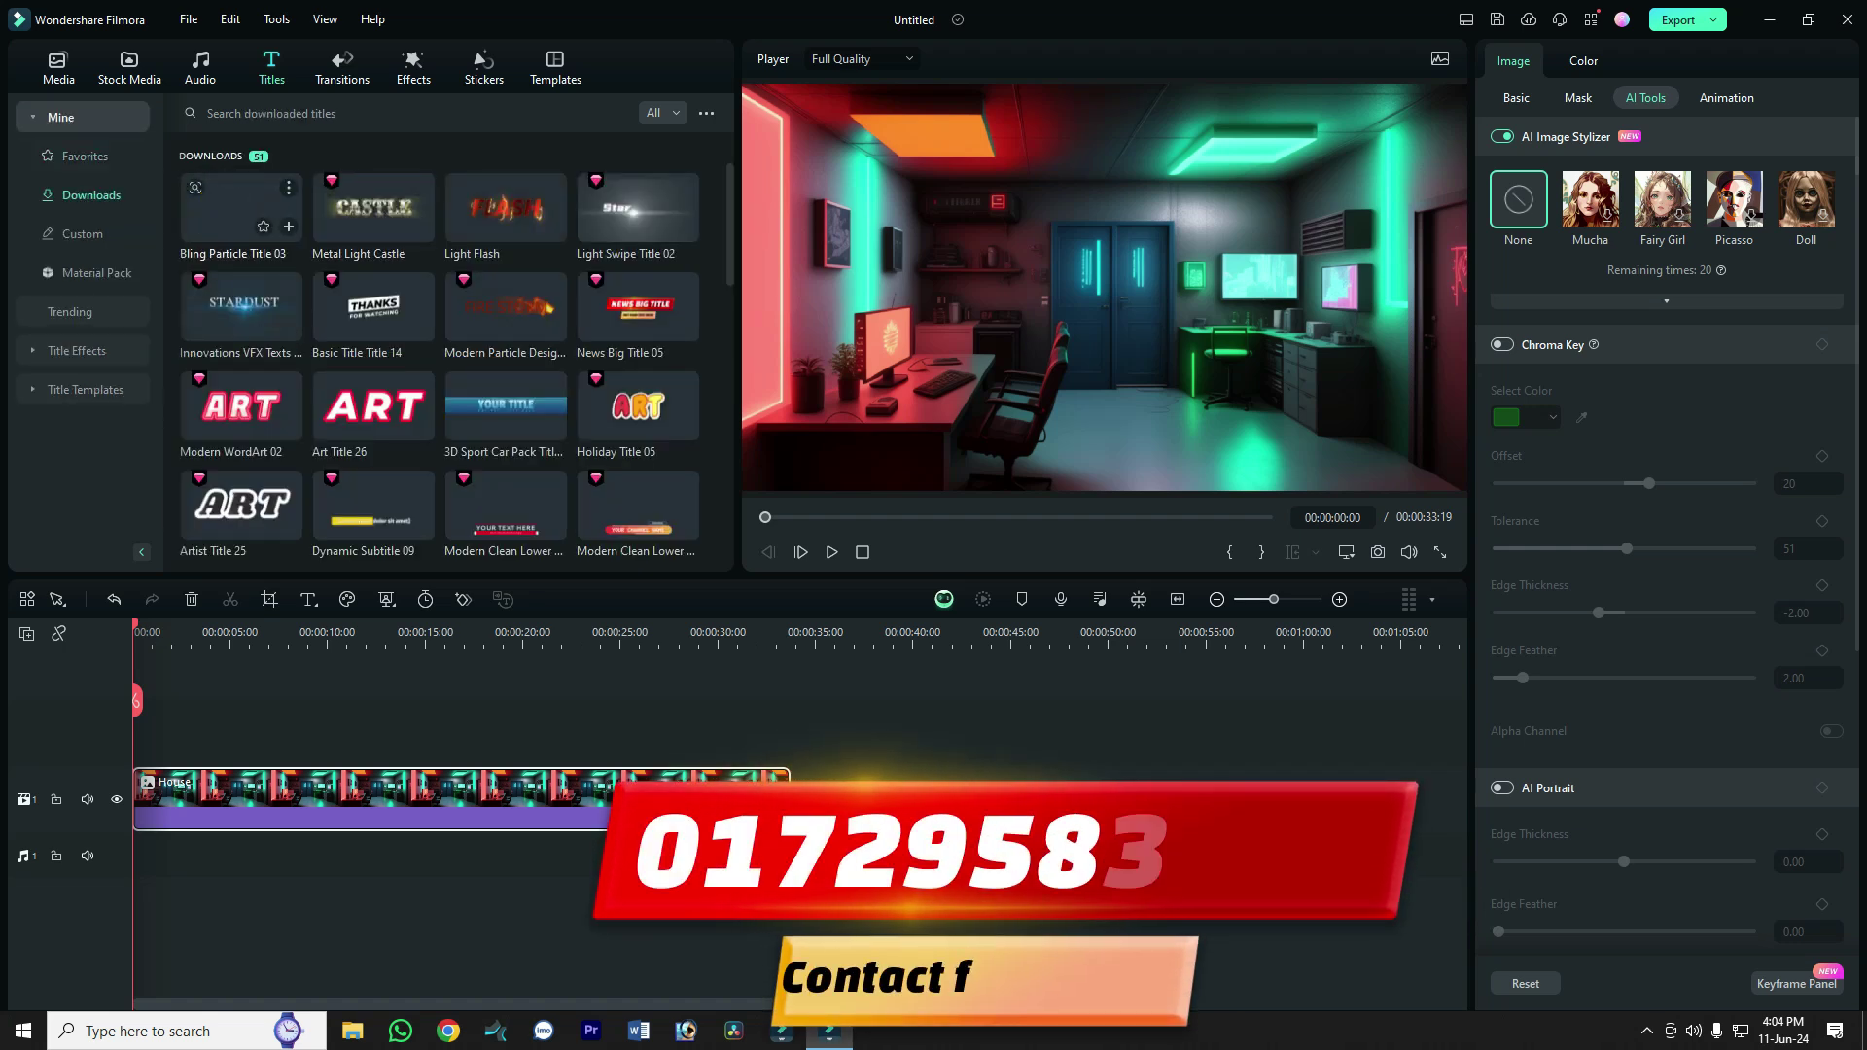
{"action": "key", "text": "space"}
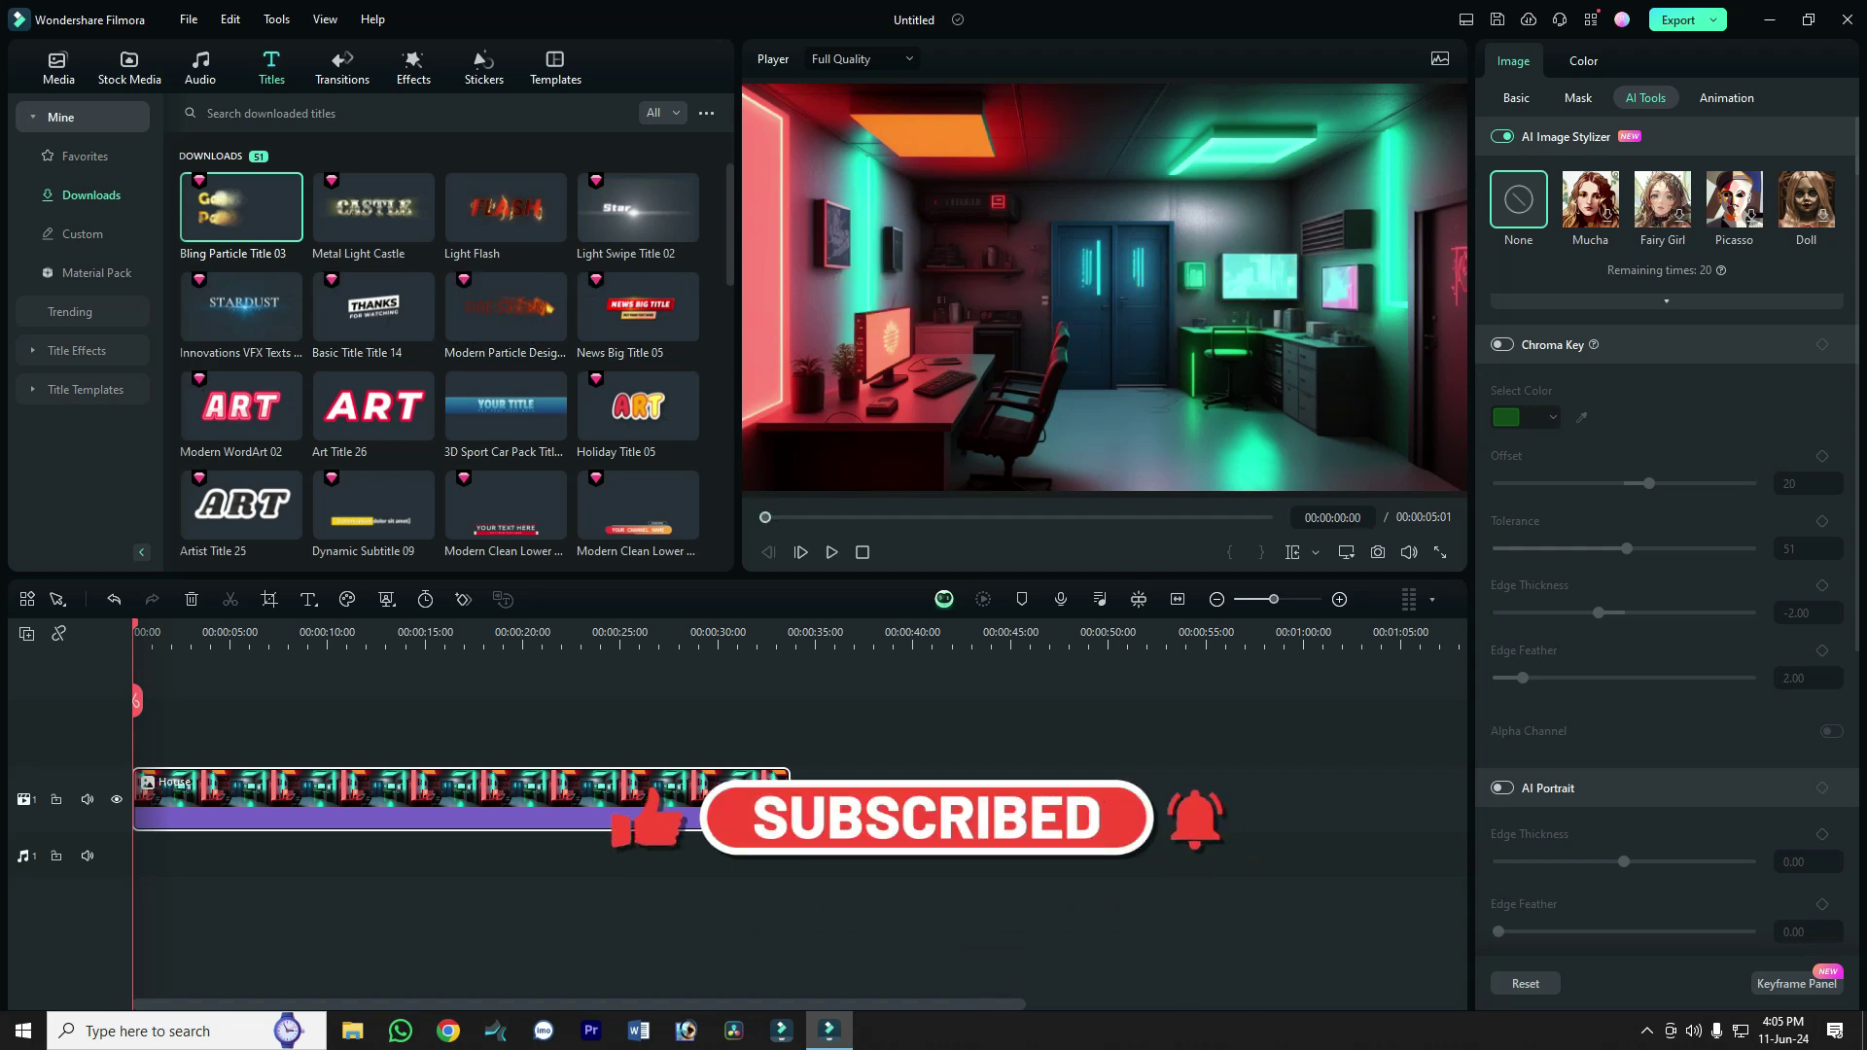
{"action": "scroll", "coordinate": [438, 350], "scroll_direction": "down", "scroll_amount": 2}
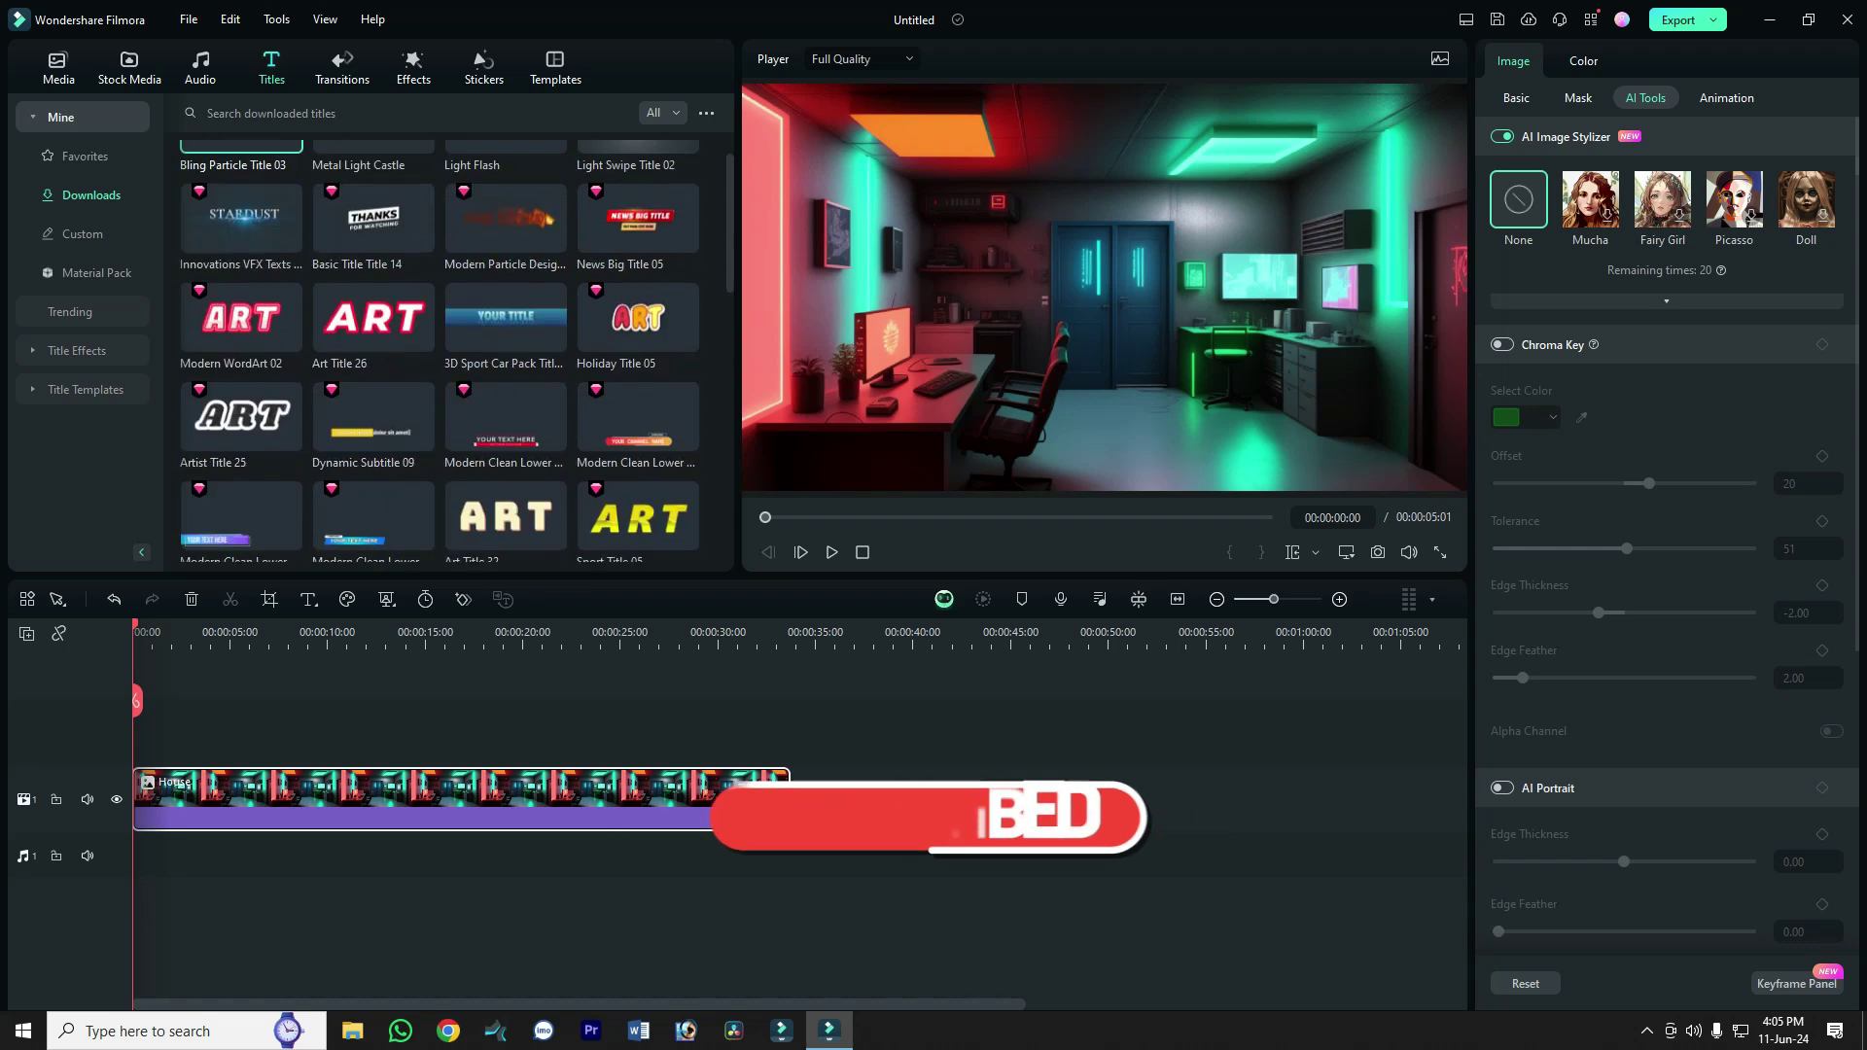
Examine the title effects offered in the VFX Text and WordArt categories
{"action": "left_click", "coordinate": [78, 351]}
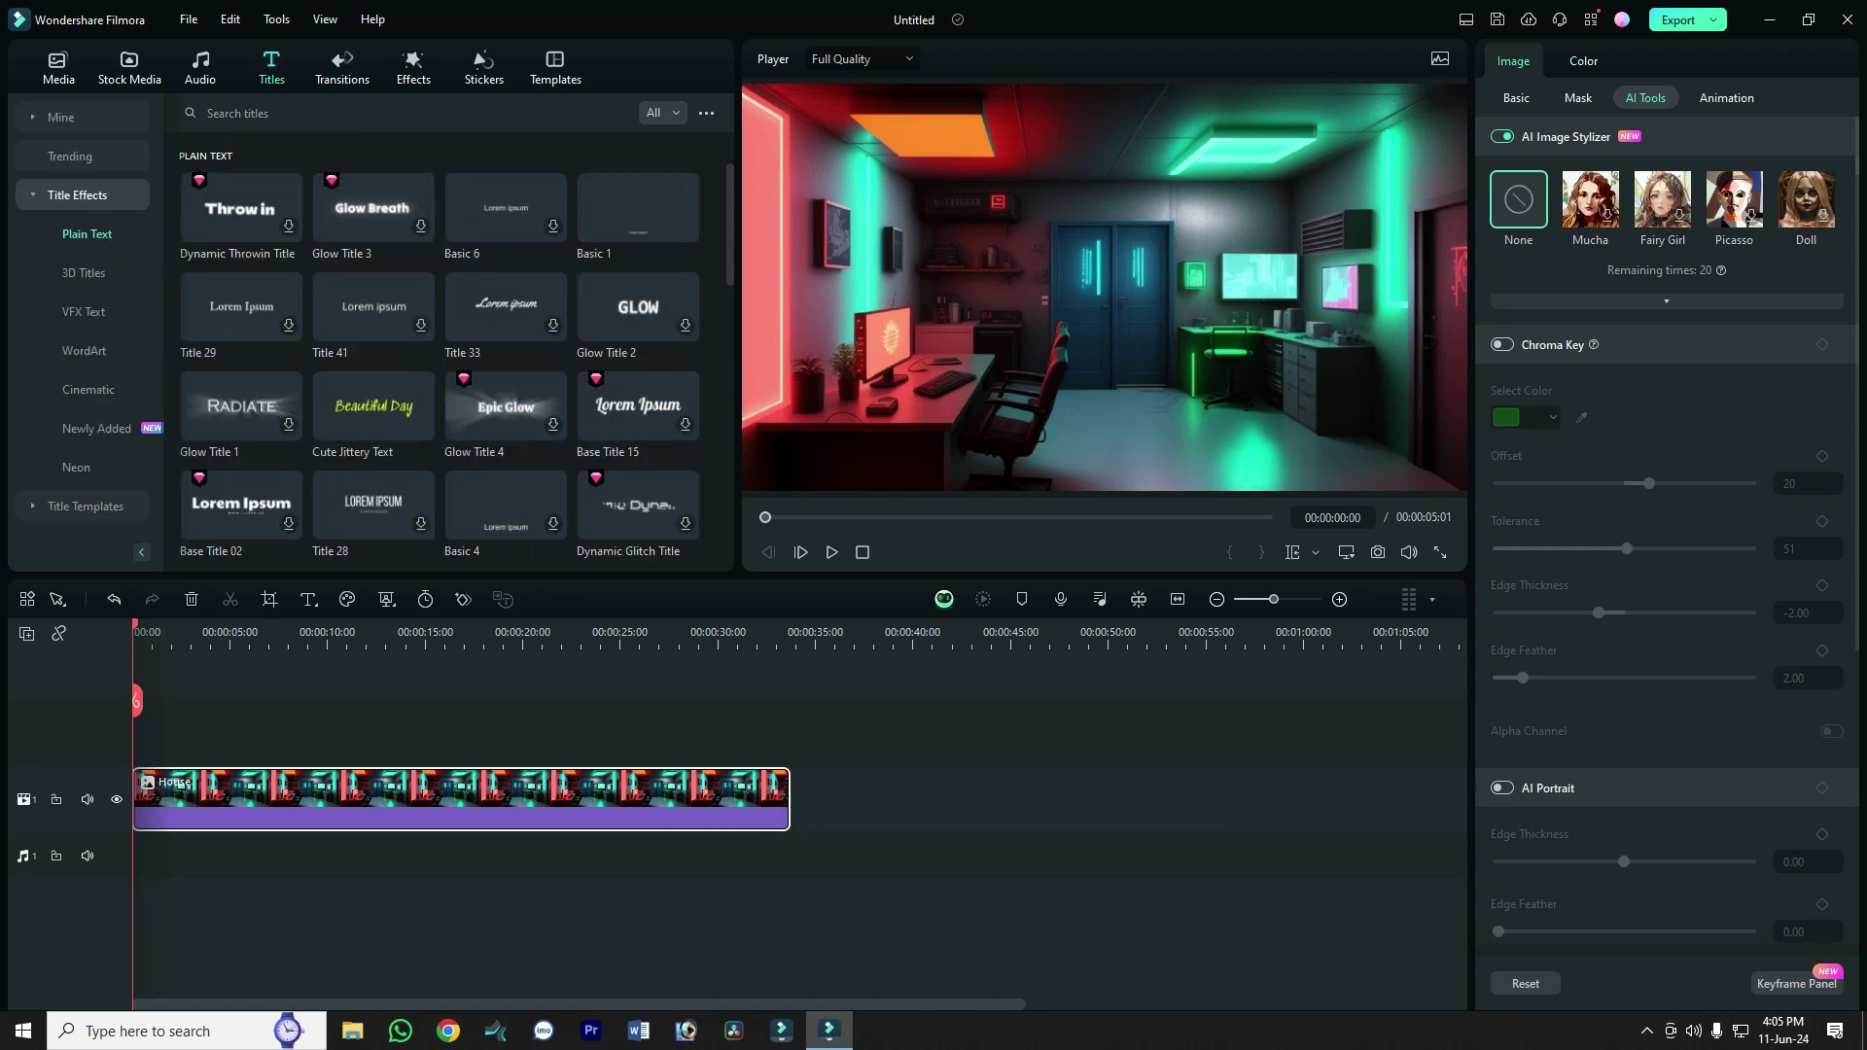
{"action": "left_click", "coordinate": [84, 311]}
{"action": "scroll", "coordinate": [438, 351], "scroll_direction": "down", "scroll_amount": 10}
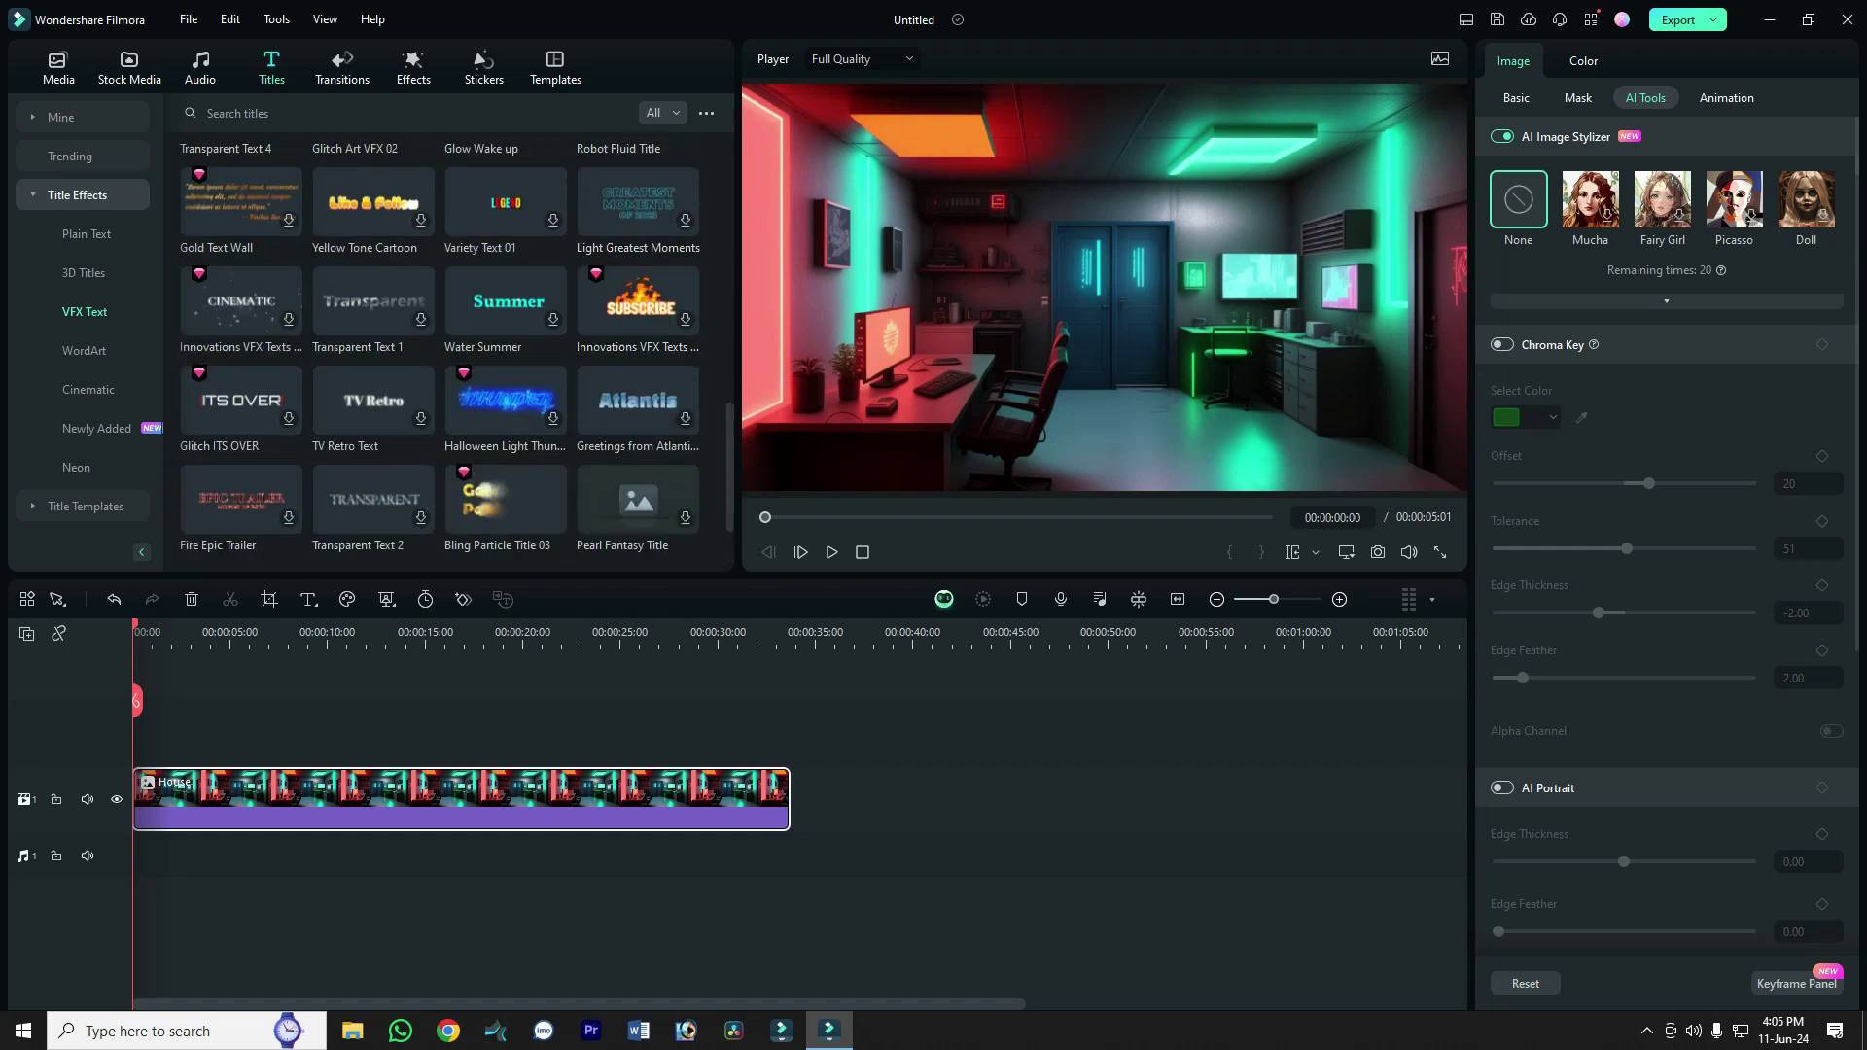
{"action": "scroll", "coordinate": [437, 350], "scroll_direction": "down", "scroll_amount": 2}
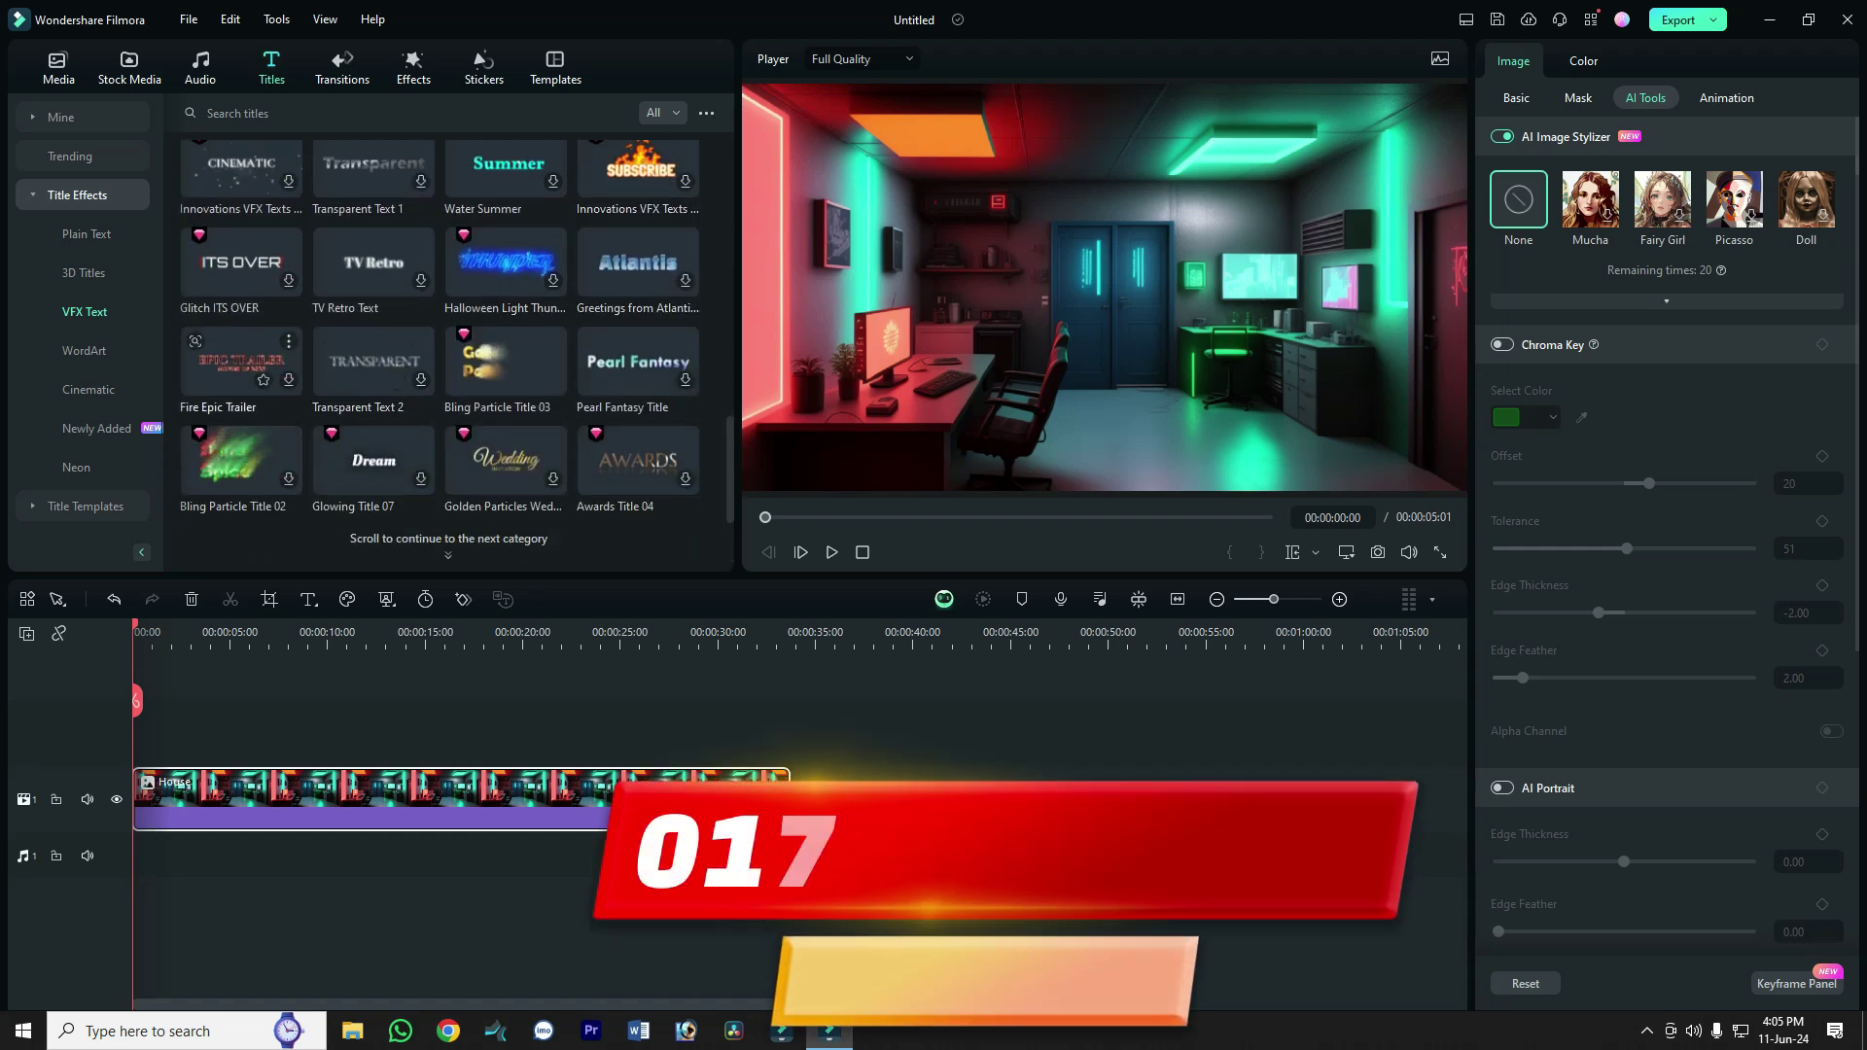
{"action": "scroll", "coordinate": [439, 350], "scroll_direction": "down", "scroll_amount": 2}
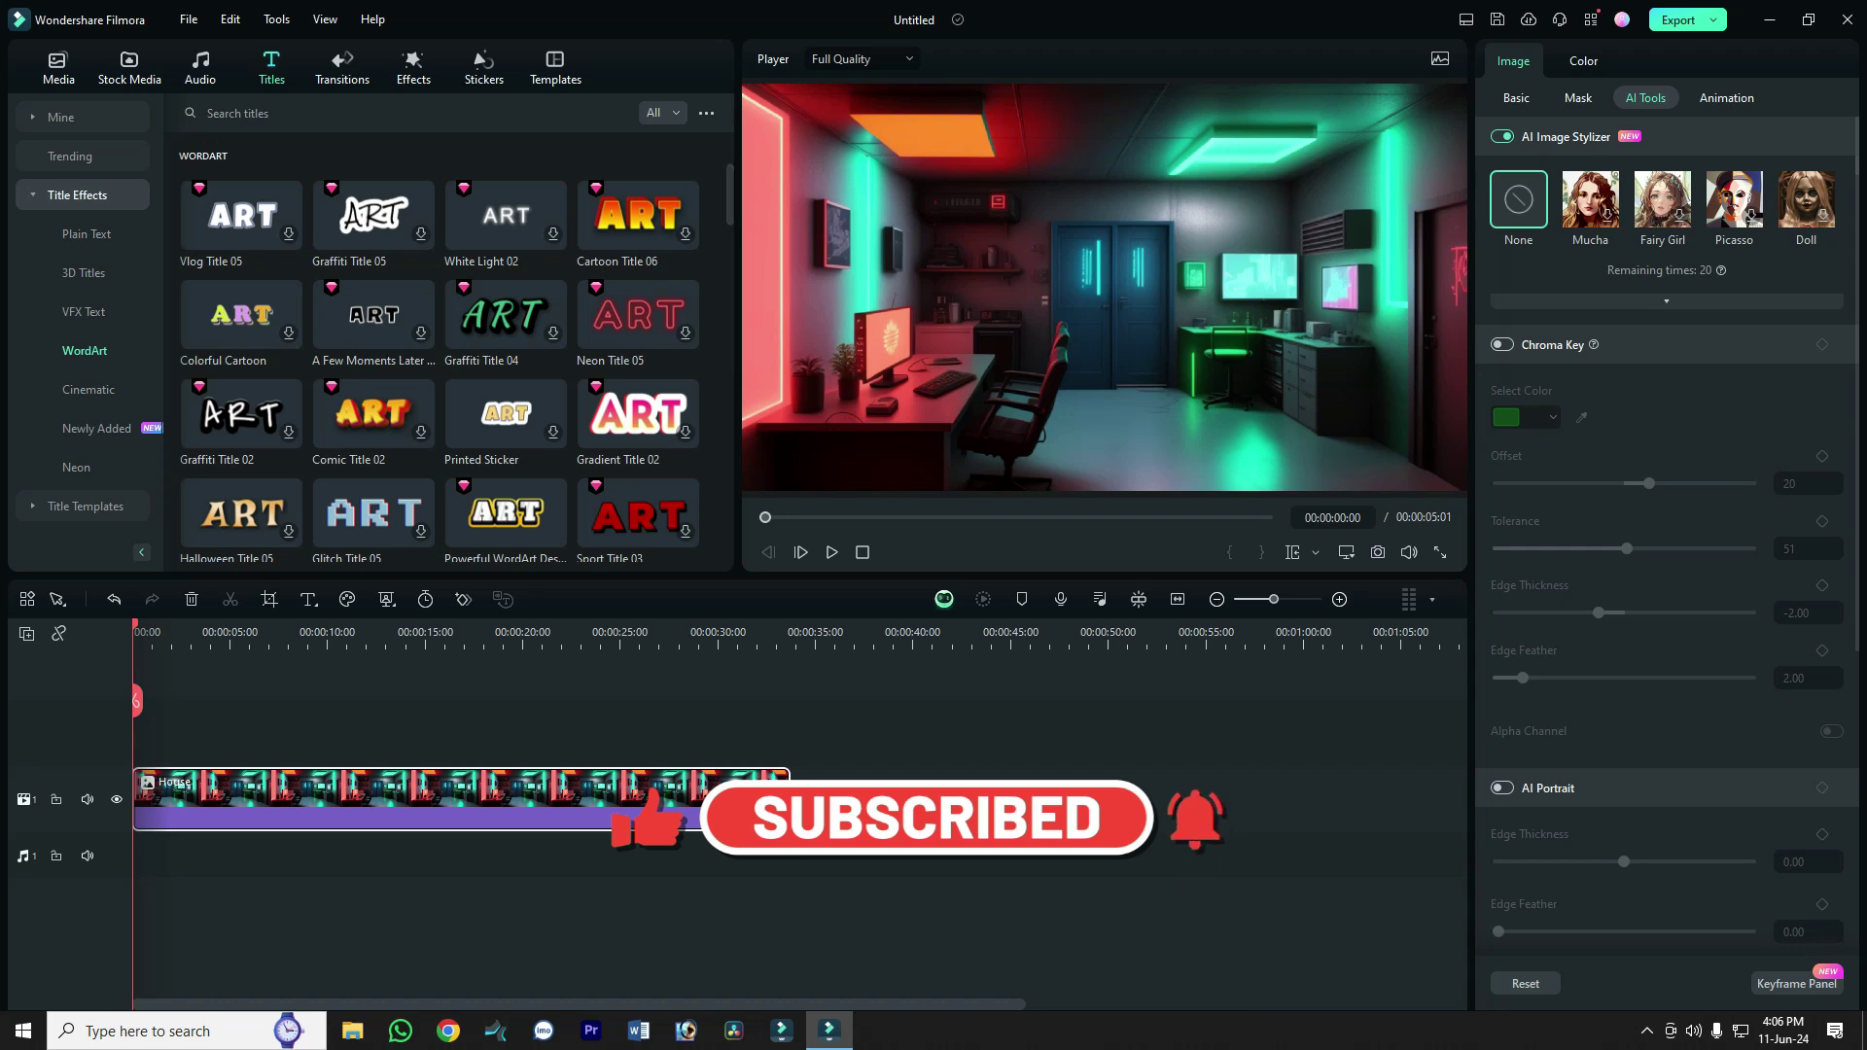
{"action": "scroll", "coordinate": [437, 350], "scroll_direction": "down", "scroll_amount": 4}
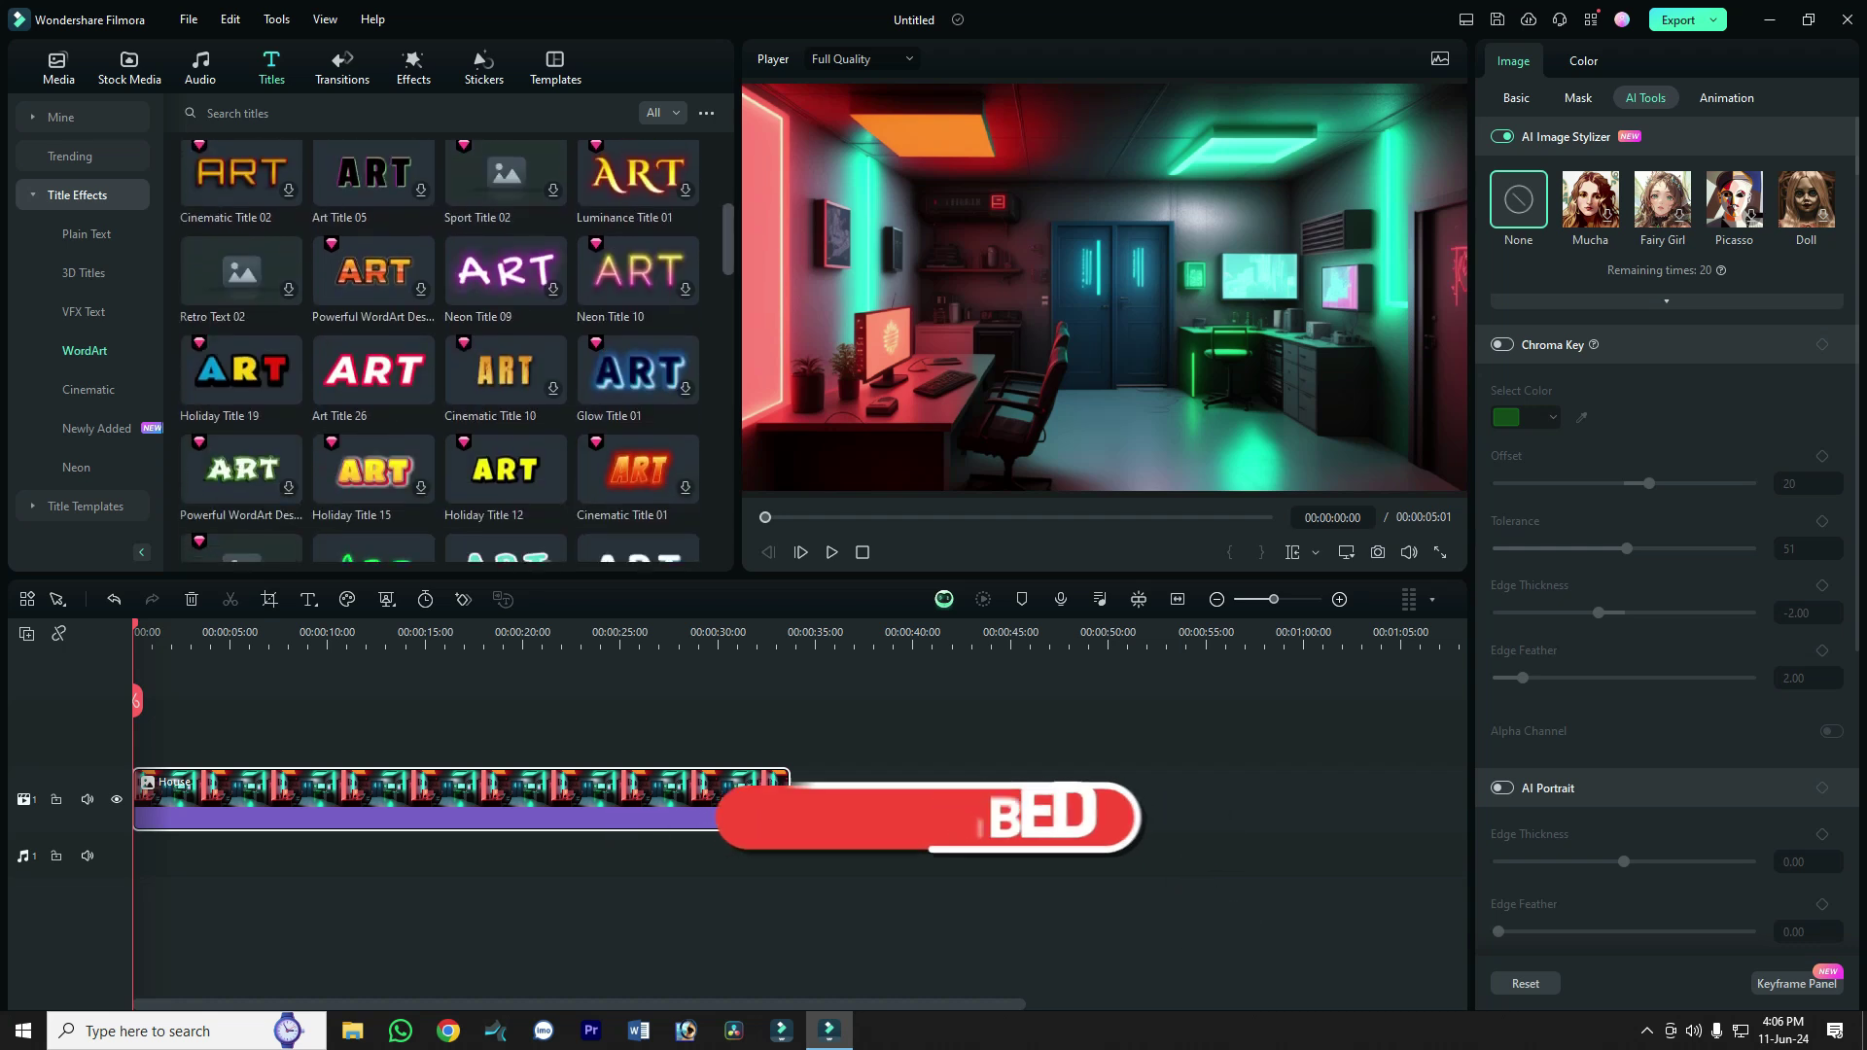
{"action": "scroll", "coordinate": [437, 351], "scroll_direction": "up", "scroll_amount": 3}
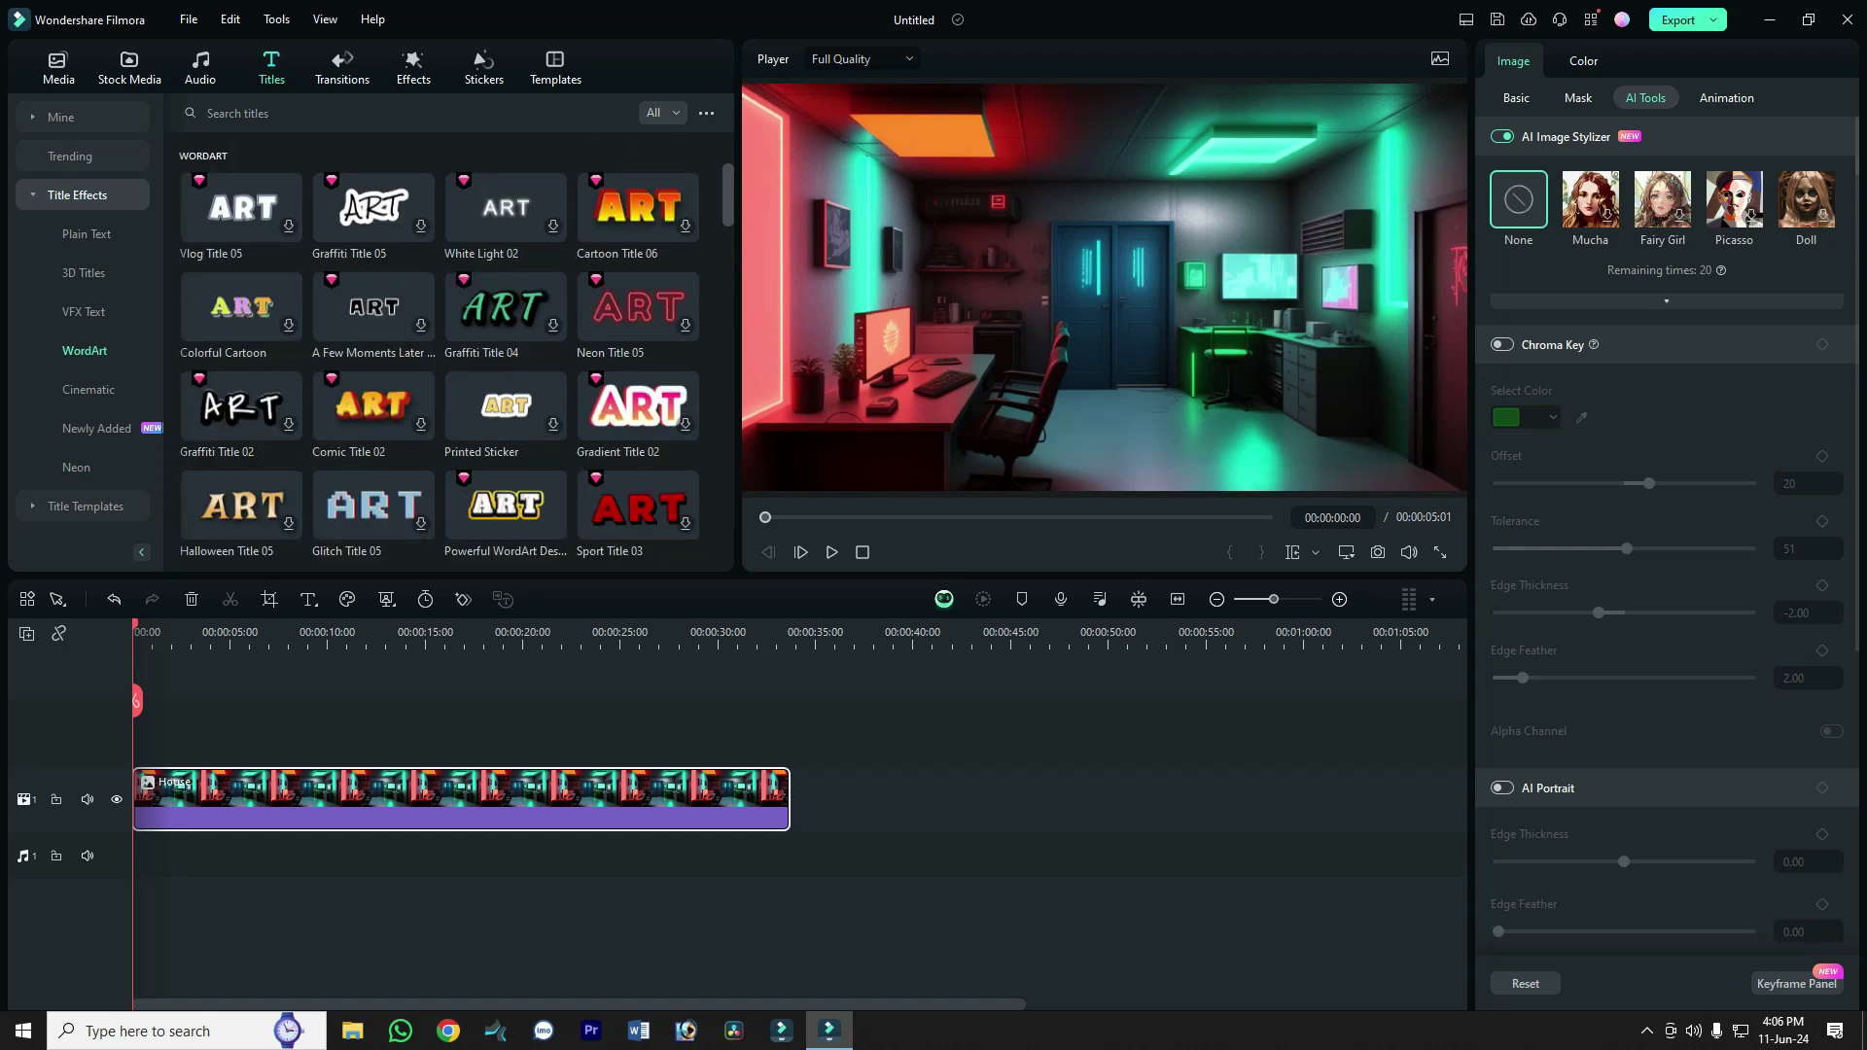